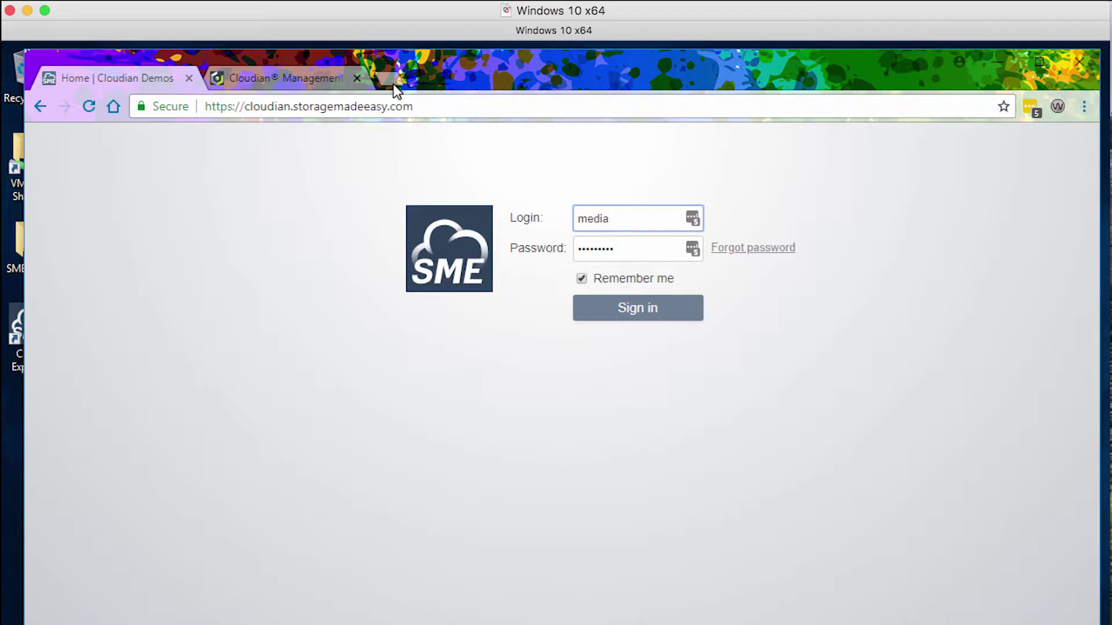
# Sign in with the saved media login and open the dashboard of organization storage providers
pyautogui.click(620, 316)
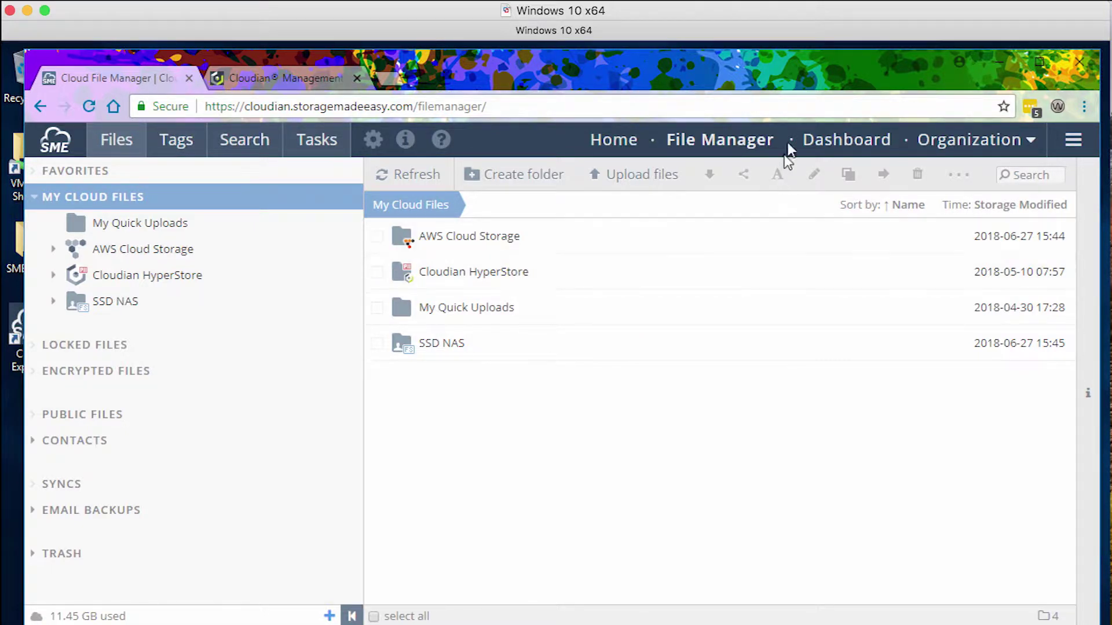
pyautogui.click(852, 139)
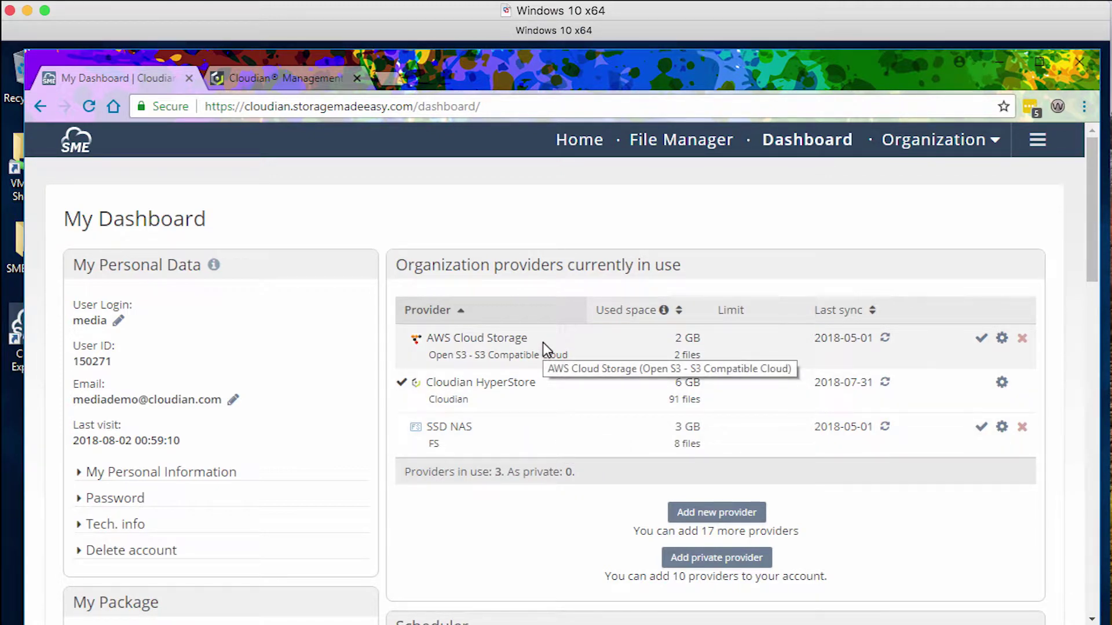
# Return to the file manager and expand Cloudian HyperStore with its productionvideos and proxyvideos folders
pyautogui.click(656, 152)
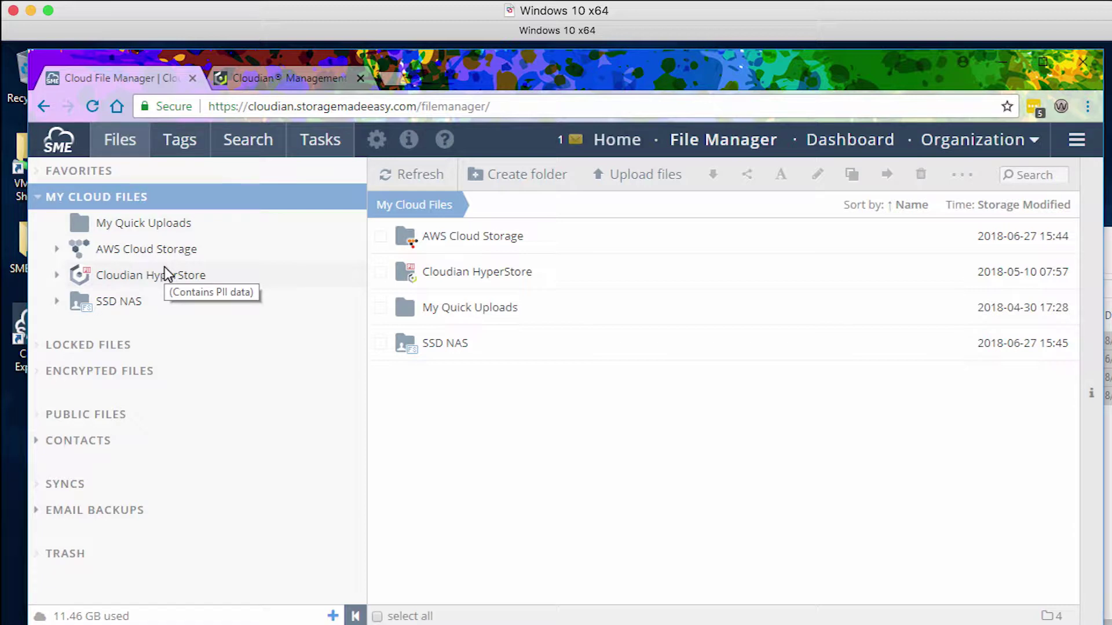
pyautogui.click(59, 276)
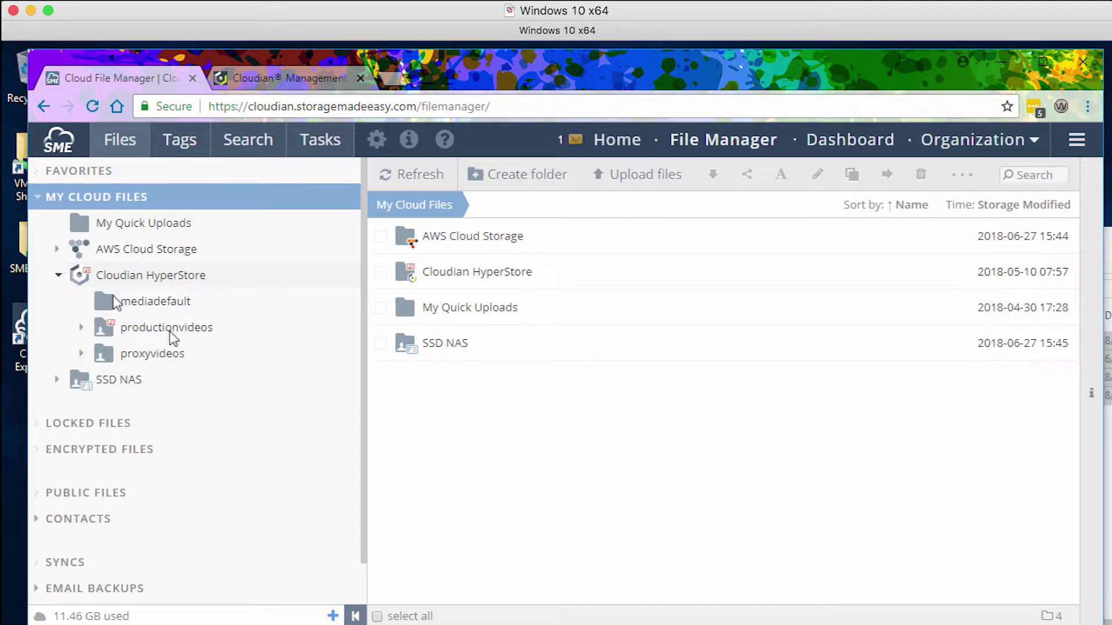
pyautogui.click(84, 348)
pyautogui.click(82, 327)
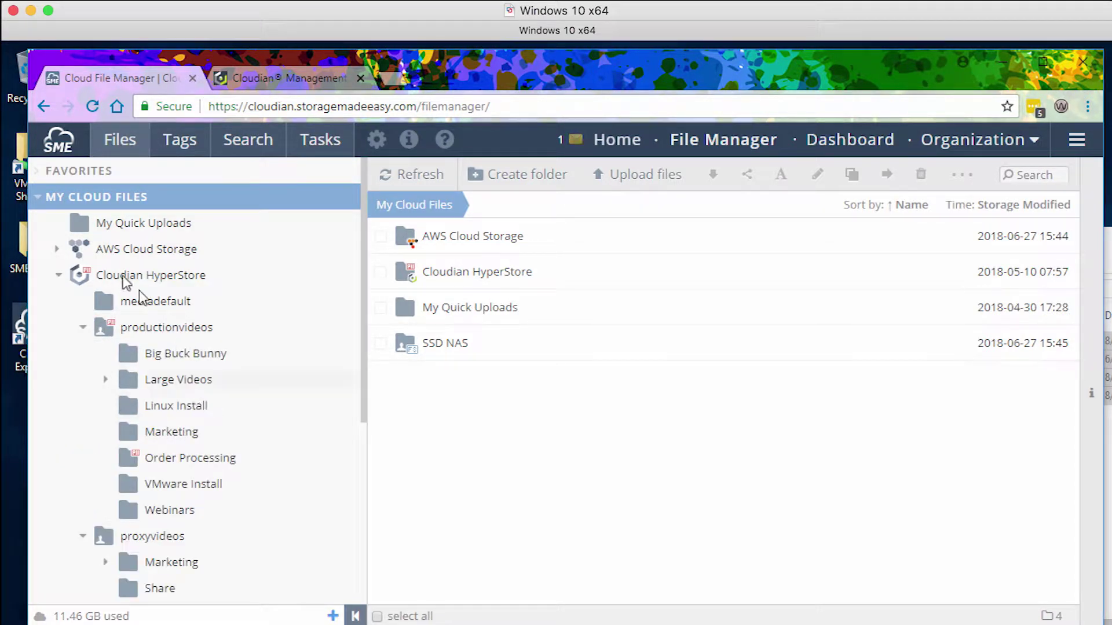
# Create a subfolder named "shared" in Cloudian HyperStore
pyautogui.click(165, 277)
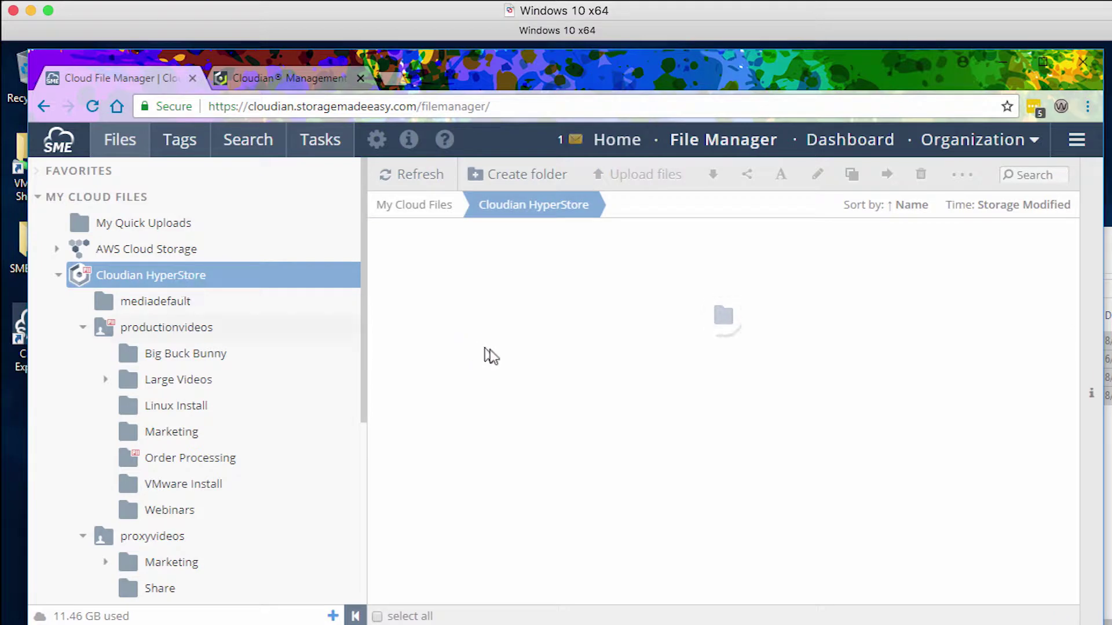
pyautogui.rightClick(489, 383)
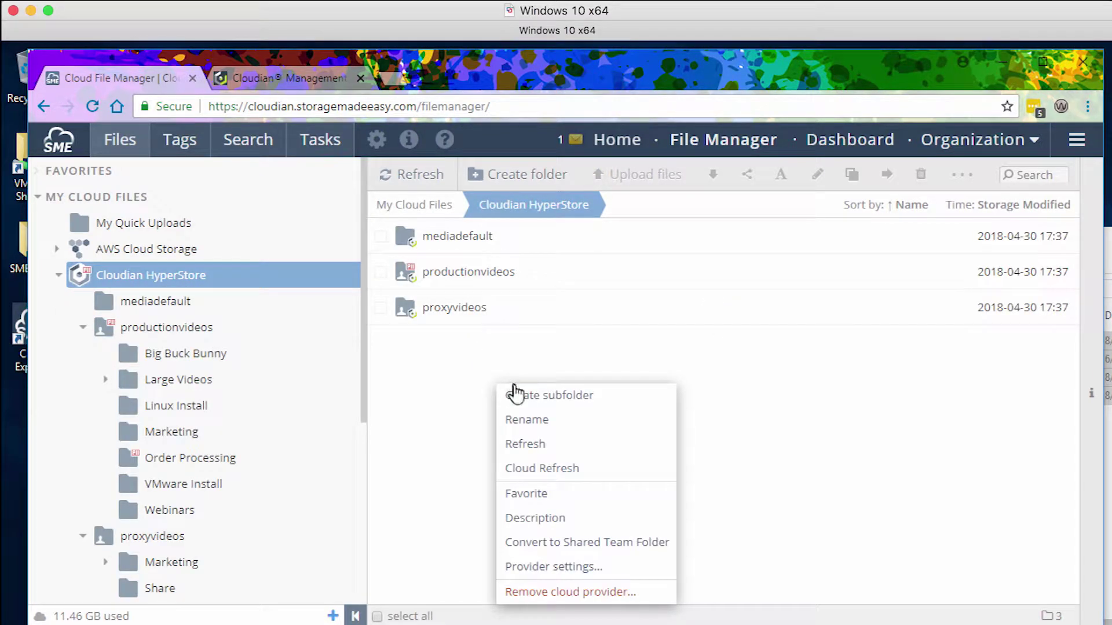
pyautogui.click(510, 392)
pyautogui.write('shared')
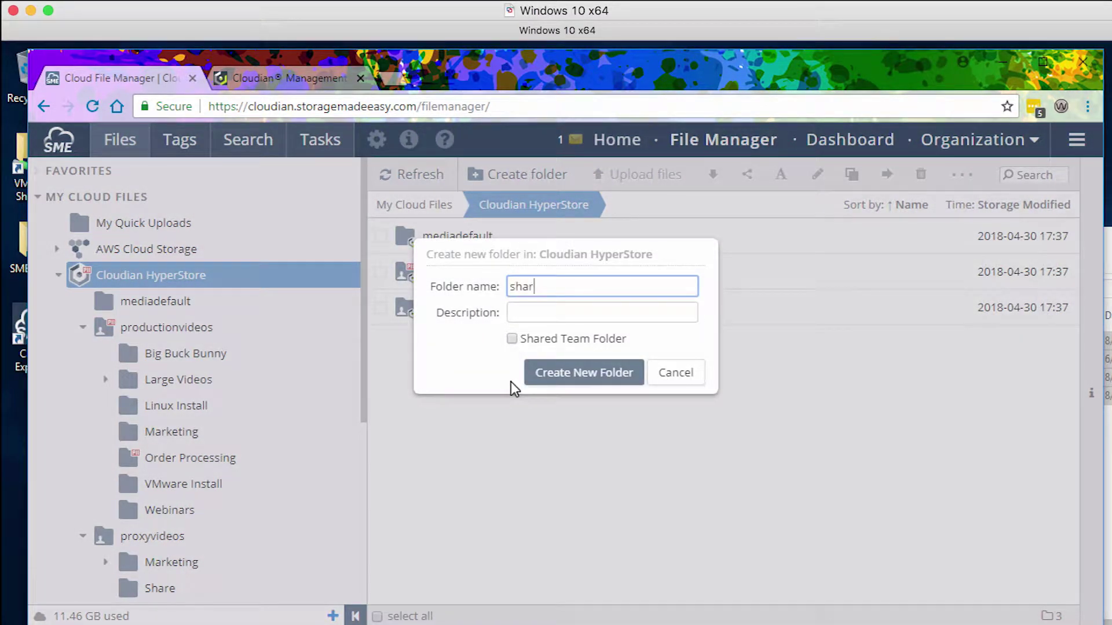
pyautogui.press('Return')
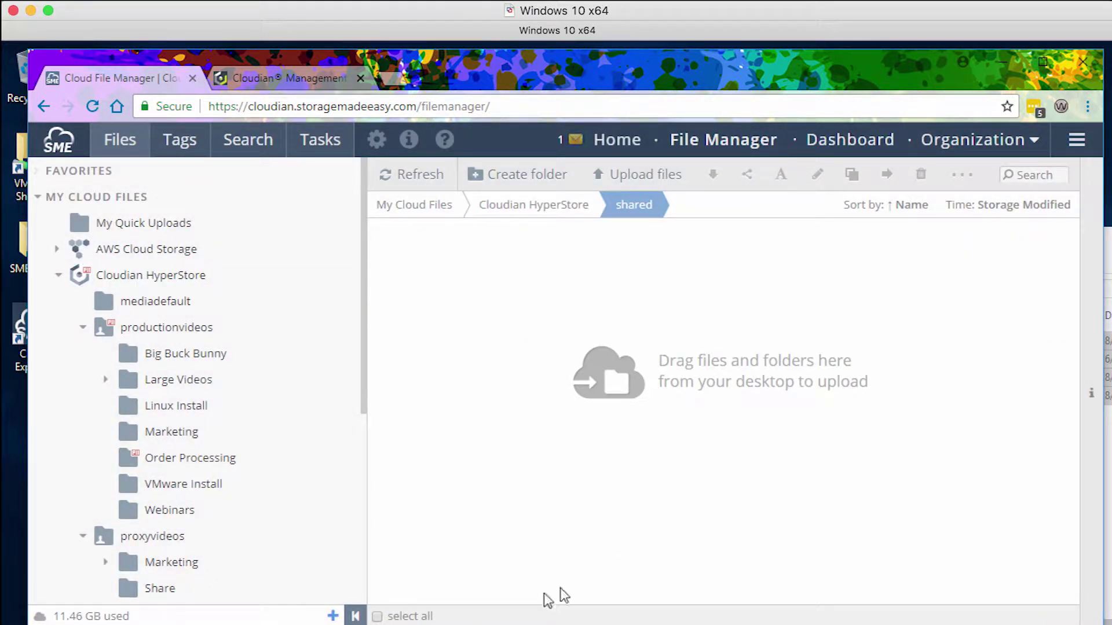
# Upload the Developement, Finance, Marketing and Order Processing folders from the local Sample-data folder into the shared folder
pyautogui.hotkey('alt', 'Tab')
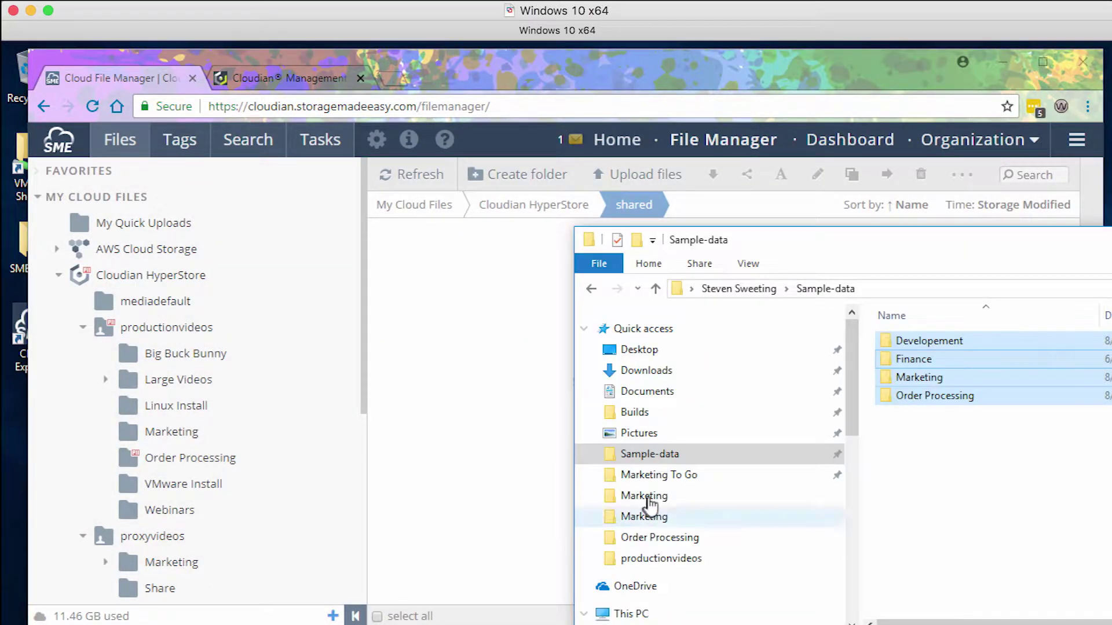
pyautogui.moveTo(962, 404); pyautogui.dragTo(510, 417)
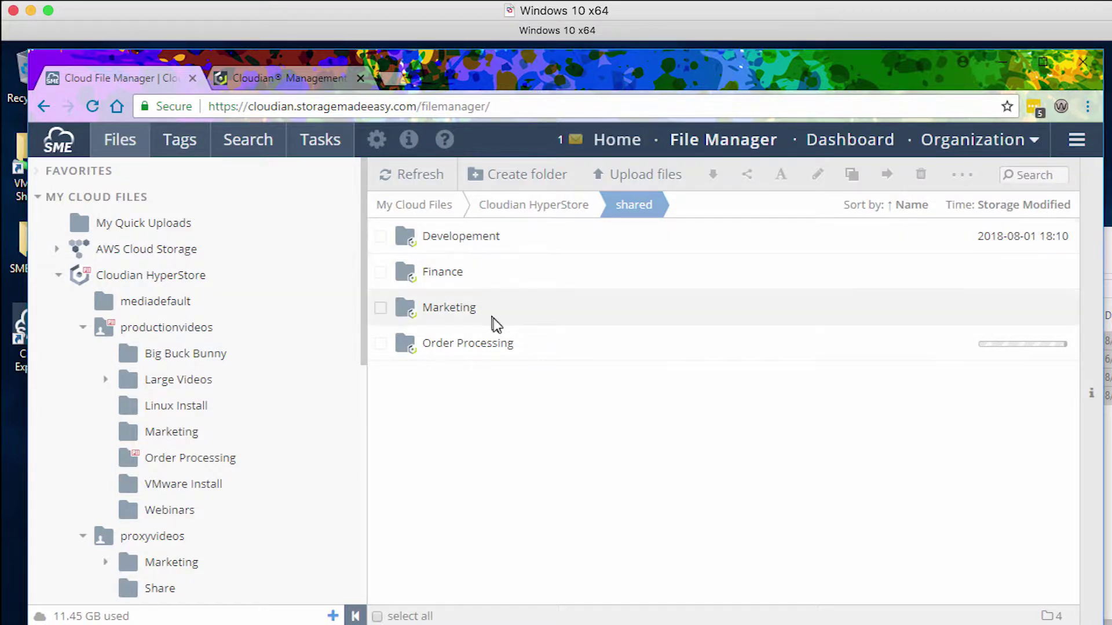
# Open the Order Processing folder in shared, refresh its listing and examine the PII matches of Allmix5.doc
pyautogui.doubleClick(510, 351)
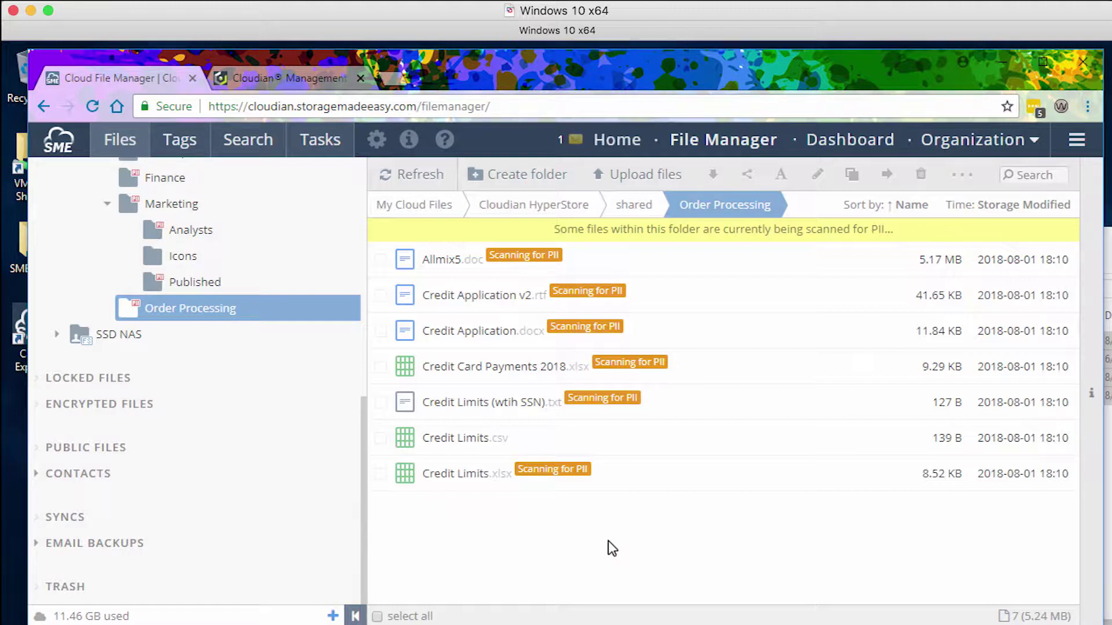
pyautogui.click(426, 188)
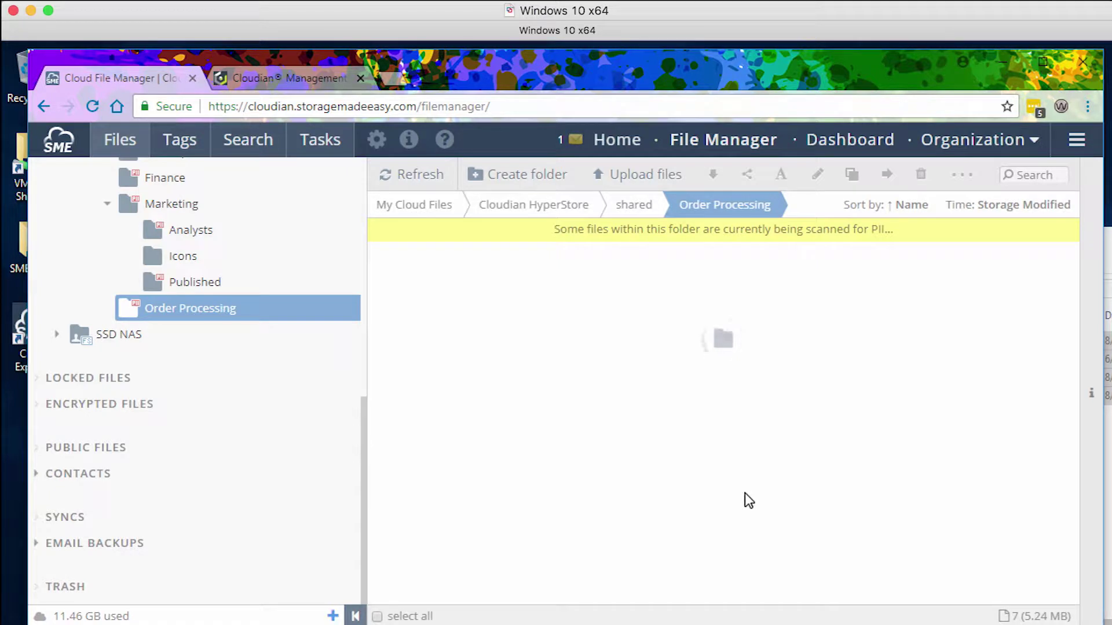
pyautogui.click(542, 272)
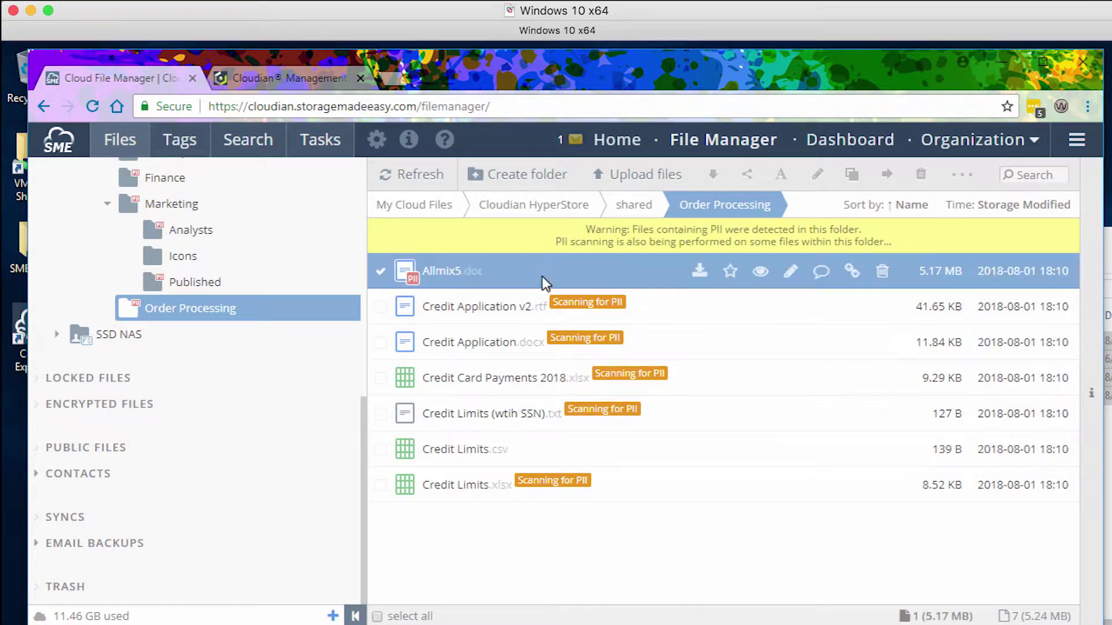
pyautogui.click(1092, 396)
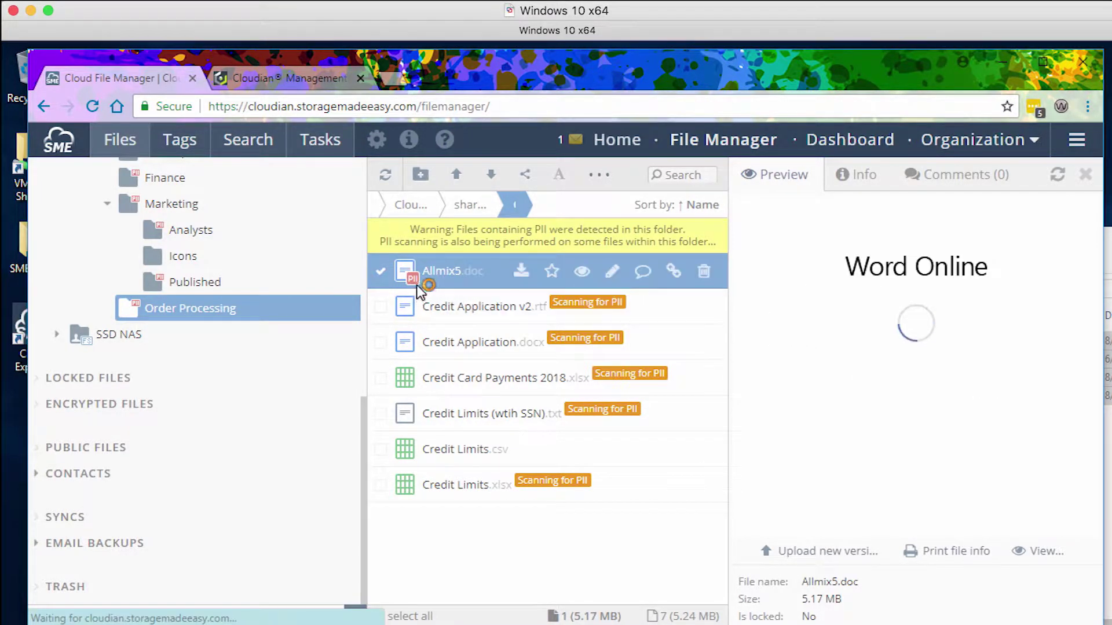
pyautogui.click(862, 183)
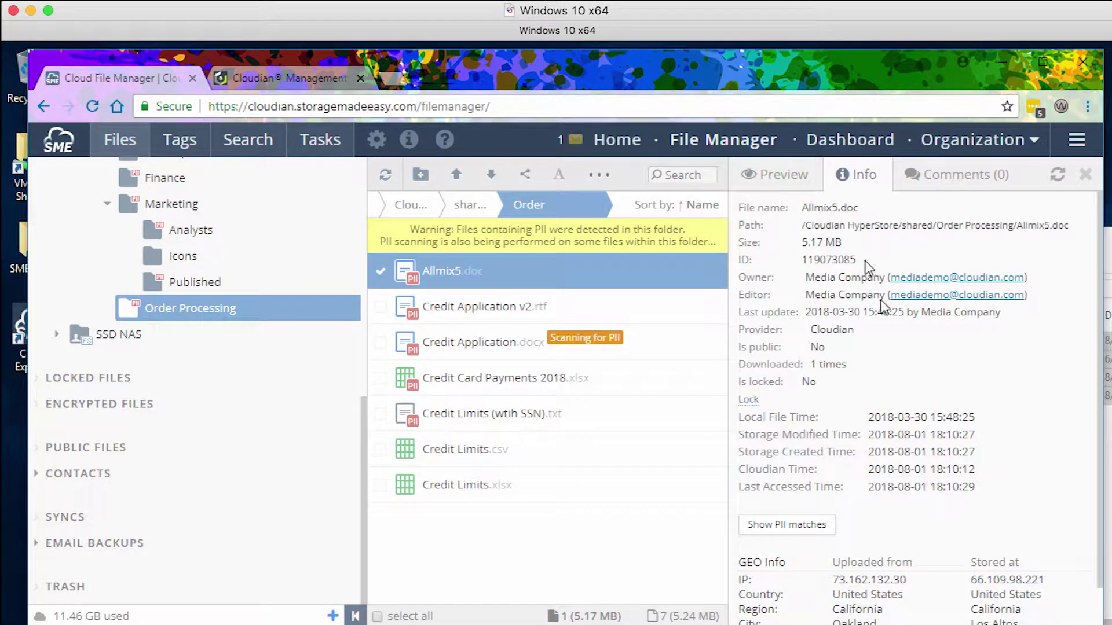
pyautogui.click(802, 524)
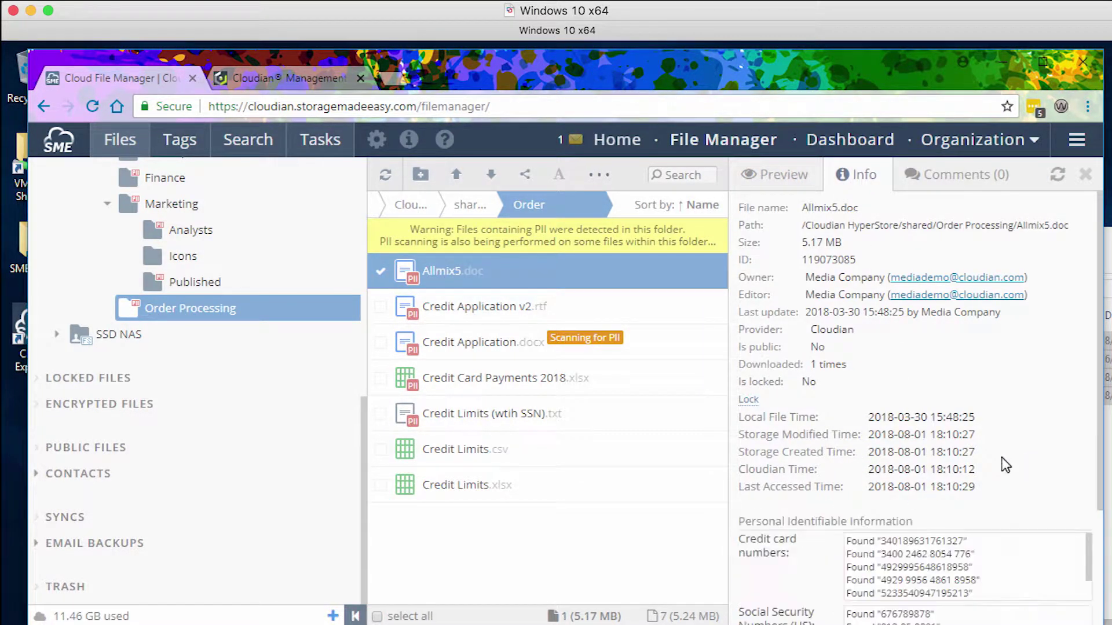
pyautogui.scroll(-1, 1092, 561)
pyautogui.scroll(1, 1092, 561)
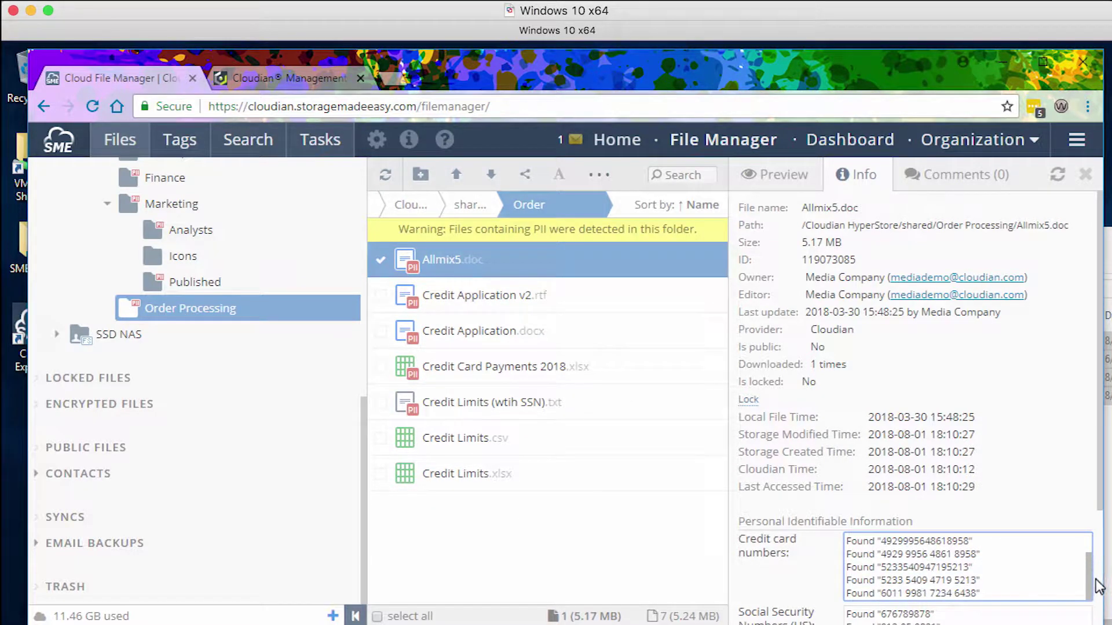
pyautogui.click(1081, 177)
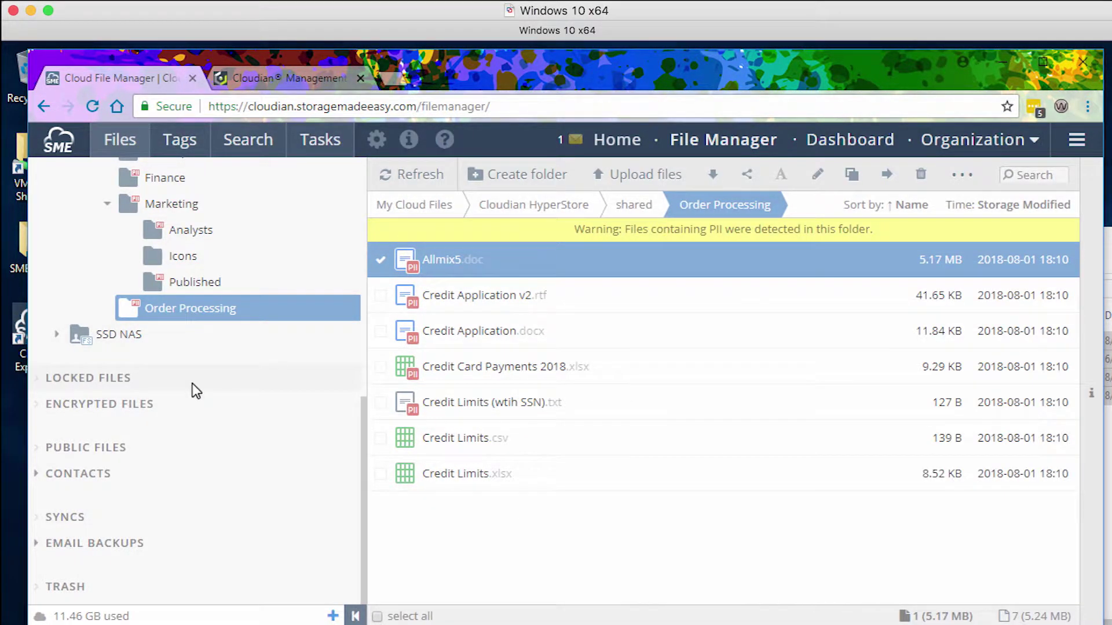
# Check the contents of the Analysts subfolder and its parent Marketing folder under shared
pyautogui.scroll(3, 192, 383)
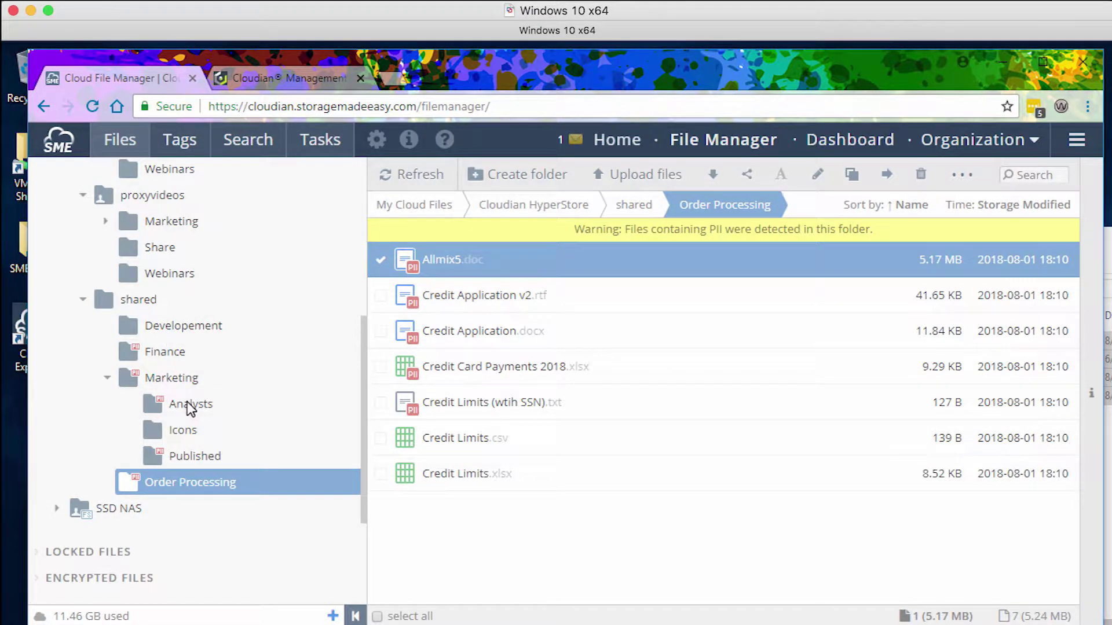
pyautogui.click(194, 403)
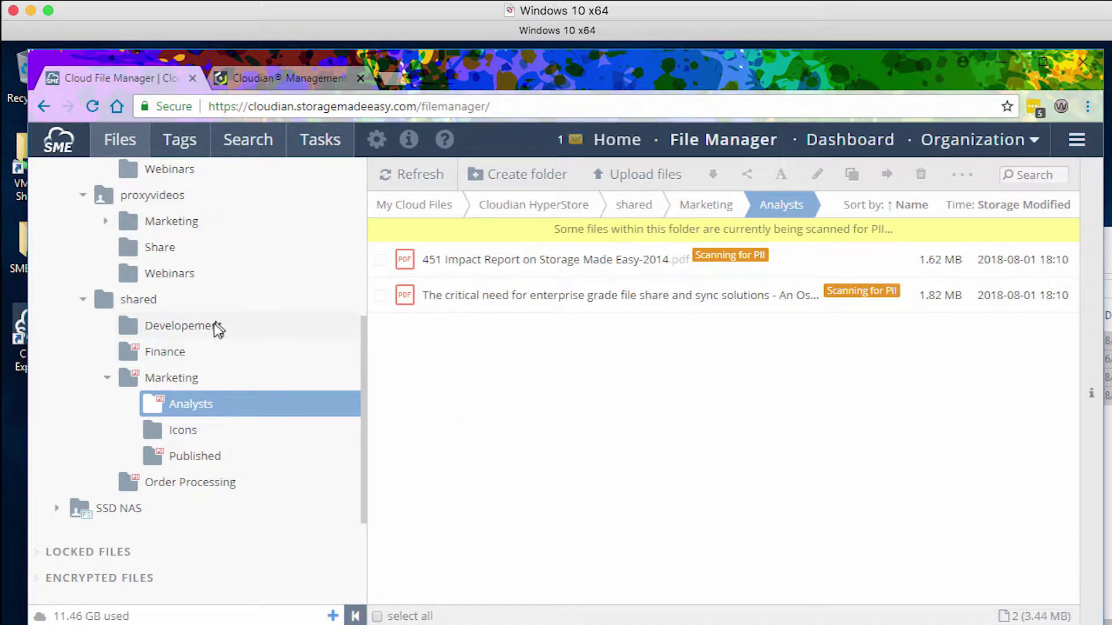
pyautogui.click(191, 381)
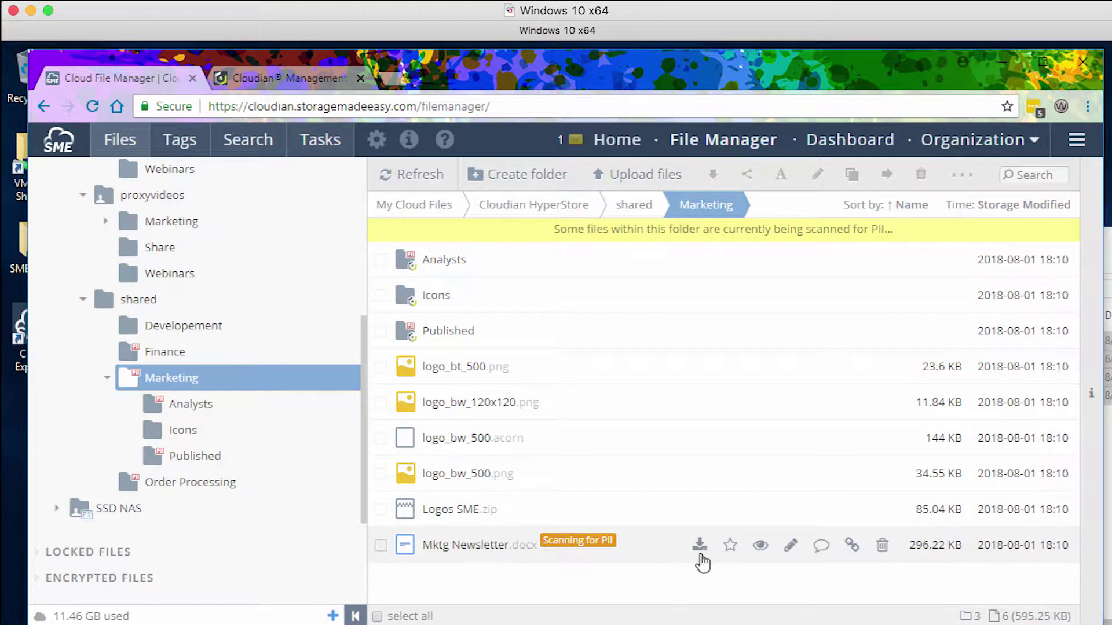
# Preview Mktg Newsletter.docx from the Marketing folder and view its file information
pyautogui.click(458, 551)
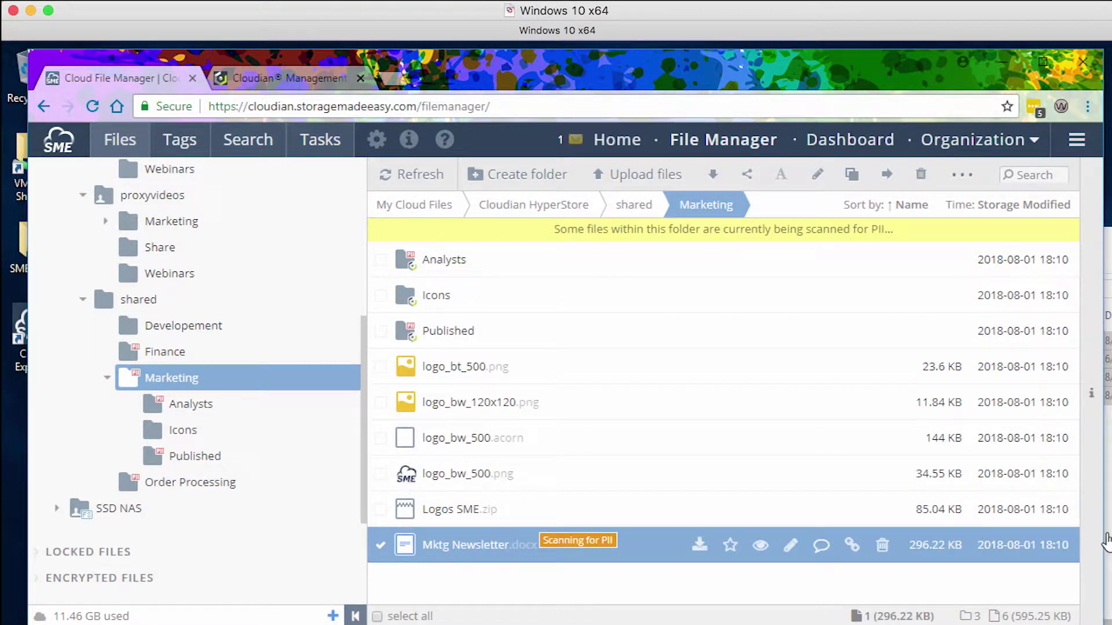
pyautogui.click(1099, 398)
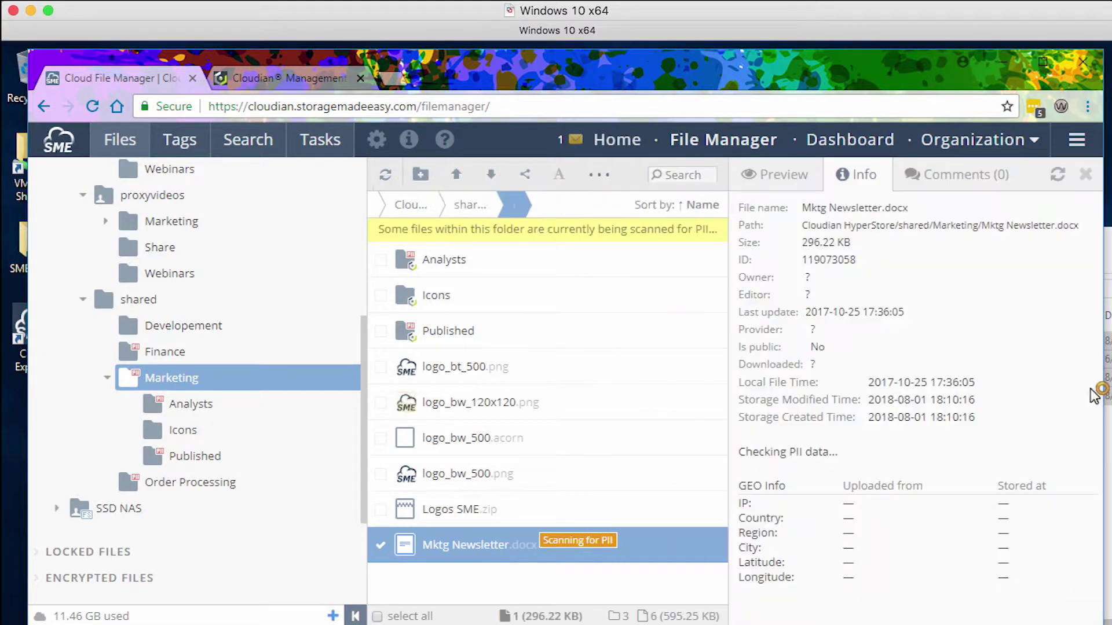
pyautogui.click(764, 179)
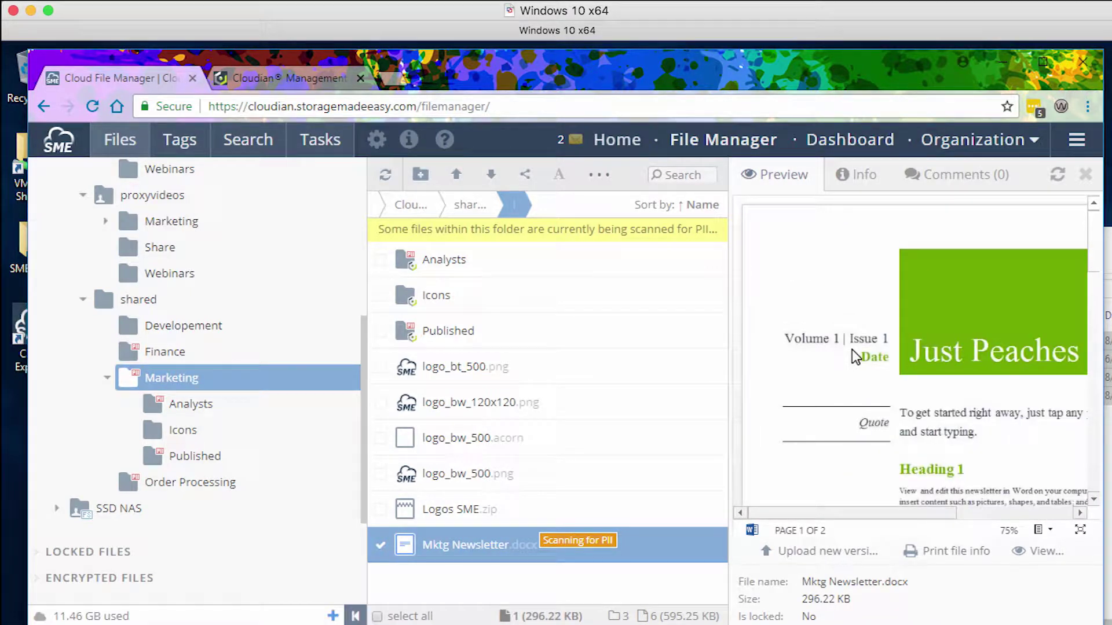
pyautogui.click(867, 191)
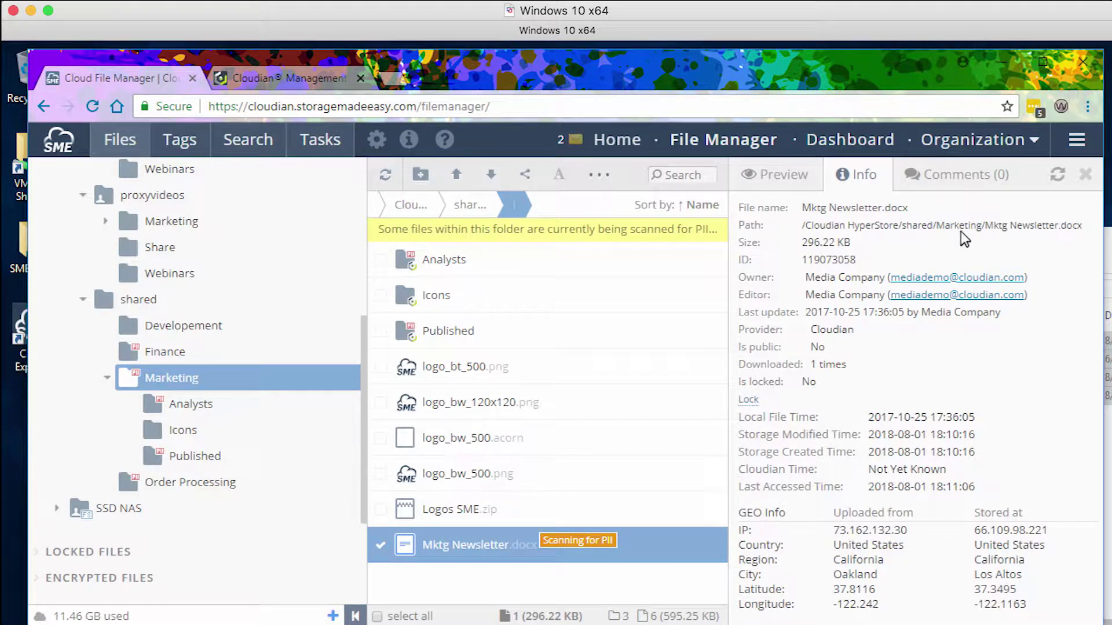
# Post the comment "Look at the new newsletter" on Mktg Newsletter.docx and close the file details
pyautogui.click(946, 179)
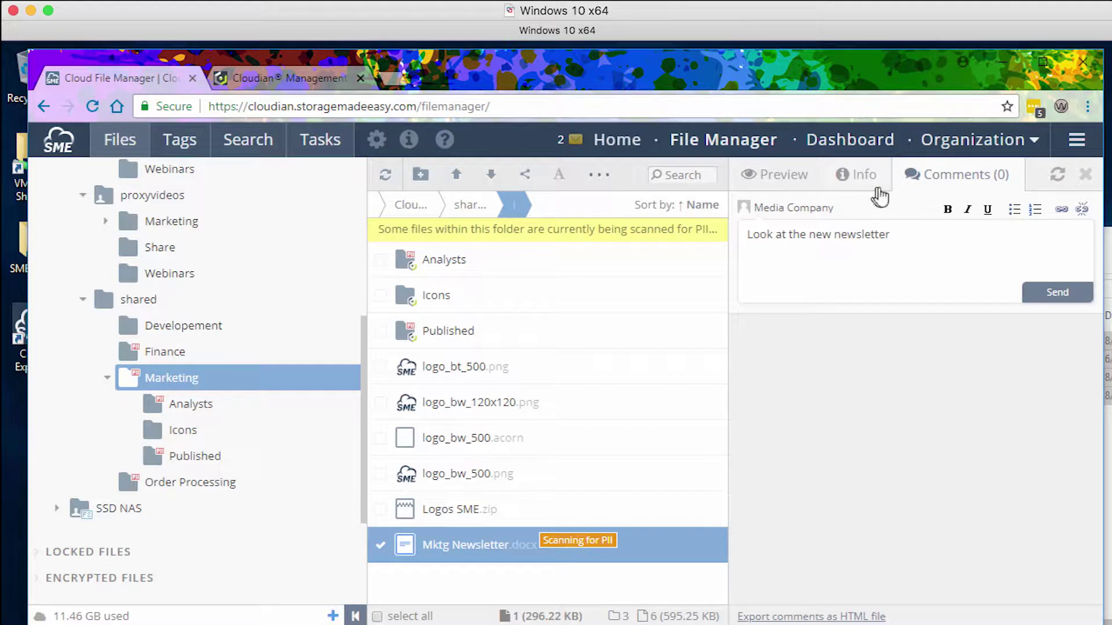
pyautogui.click(1057, 293)
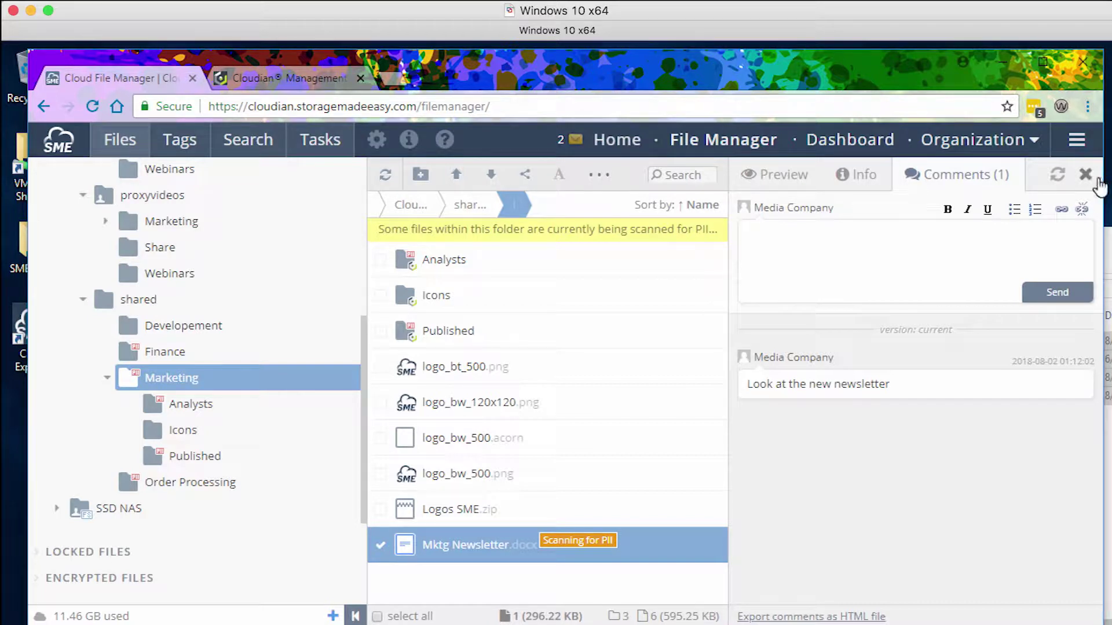
pyautogui.click(1085, 174)
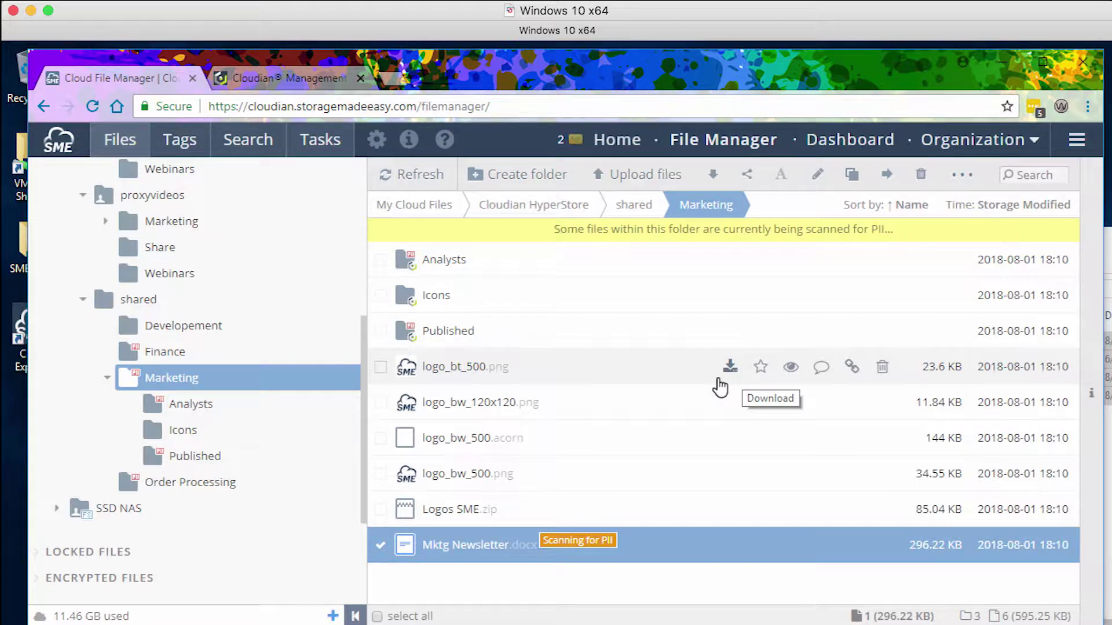
# Rename Mktg Newsletter.docx in the Marketing folder to Mktg Newsletter 2018.docx
pyautogui.rightClick(473, 547)
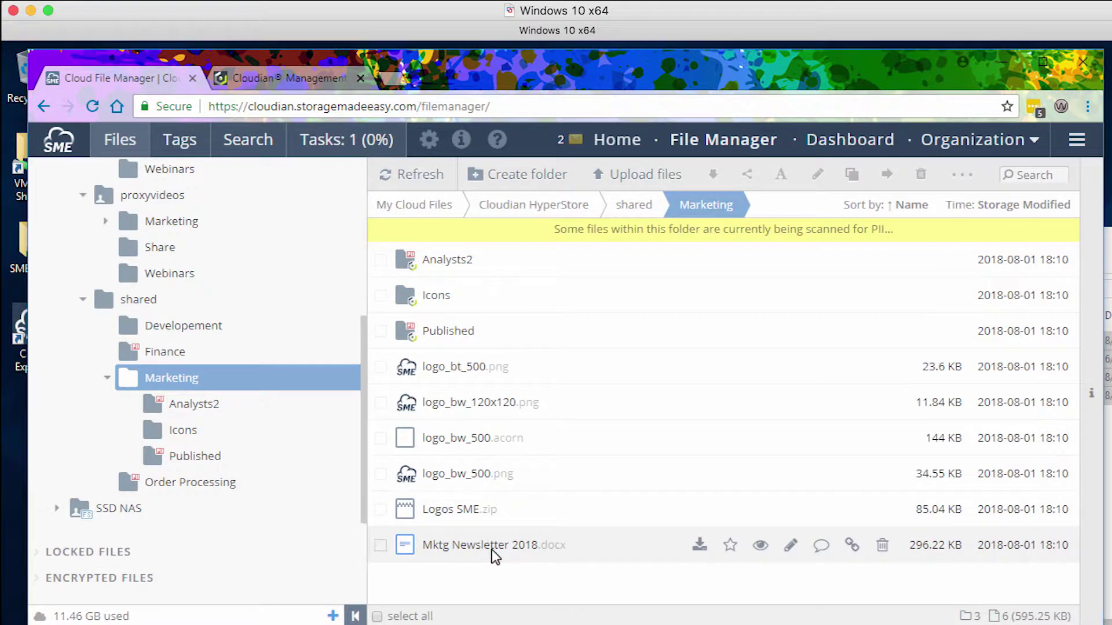
# Edit Mktg Newsletter 2018.docx in Word so its title reads "Just Apples", save it and return to the file manager
pyautogui.rightClick(491, 550)
pyautogui.click(527, 413)
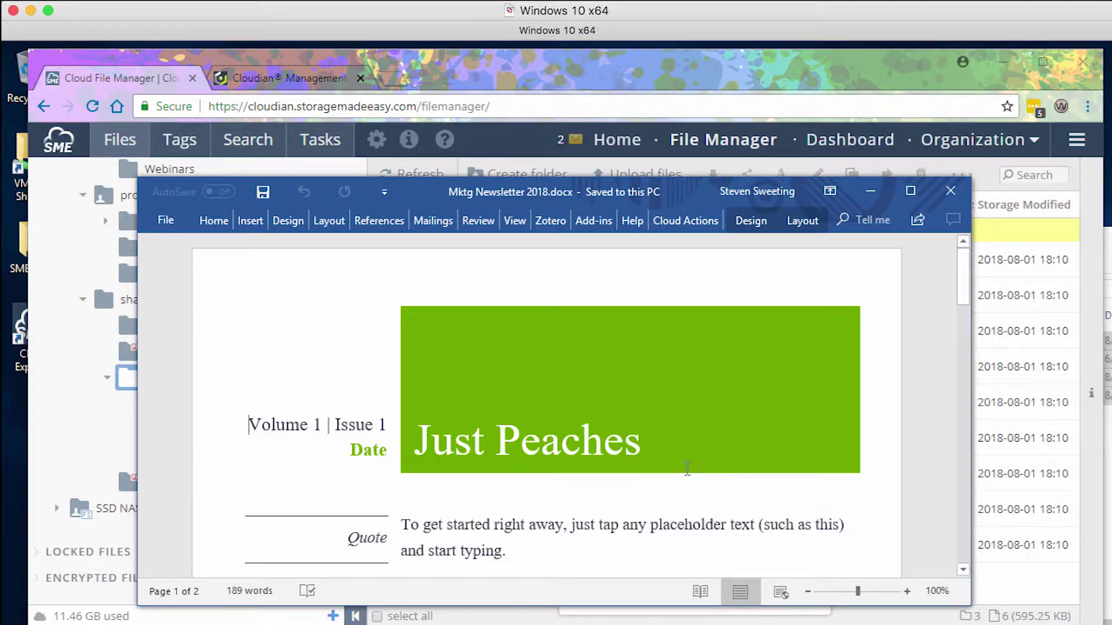
pyautogui.doubleClick(587, 447)
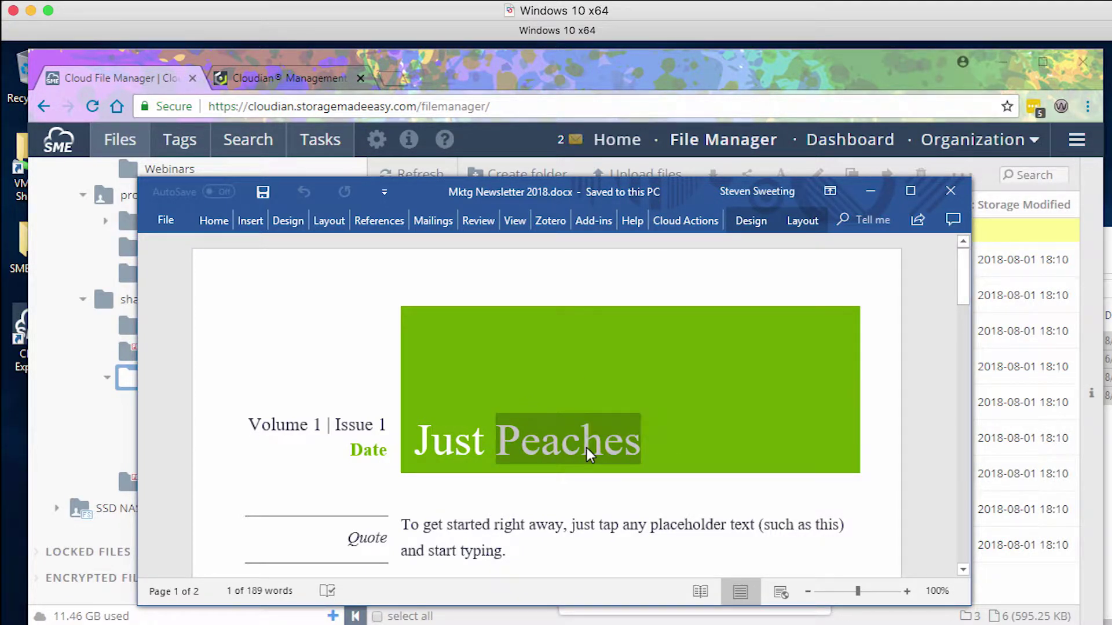
pyautogui.write('Apples')
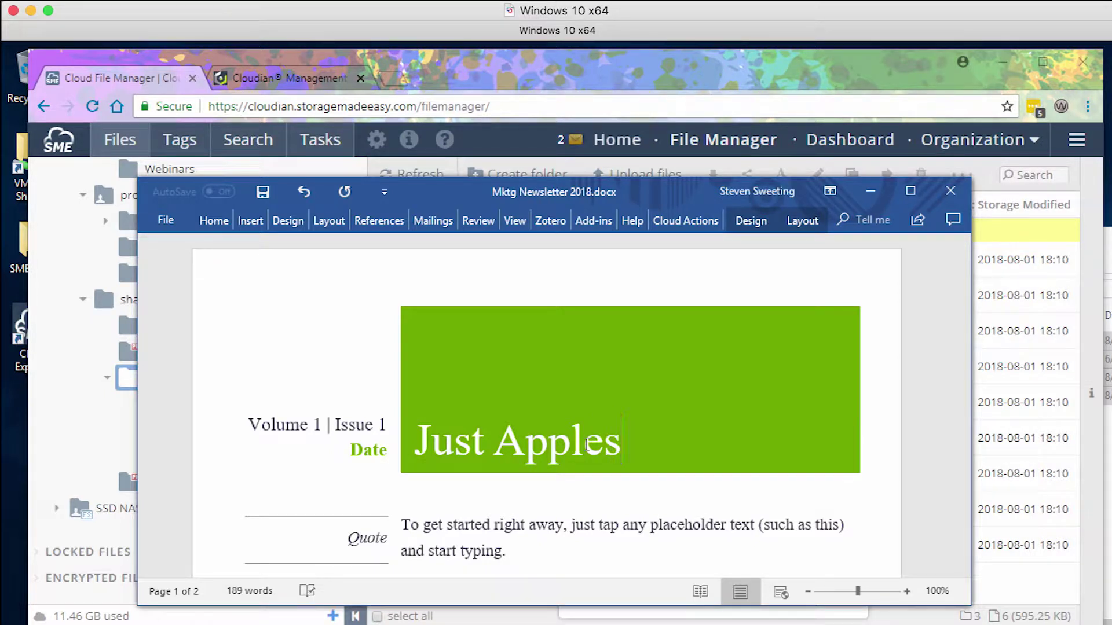
pyautogui.click(263, 192)
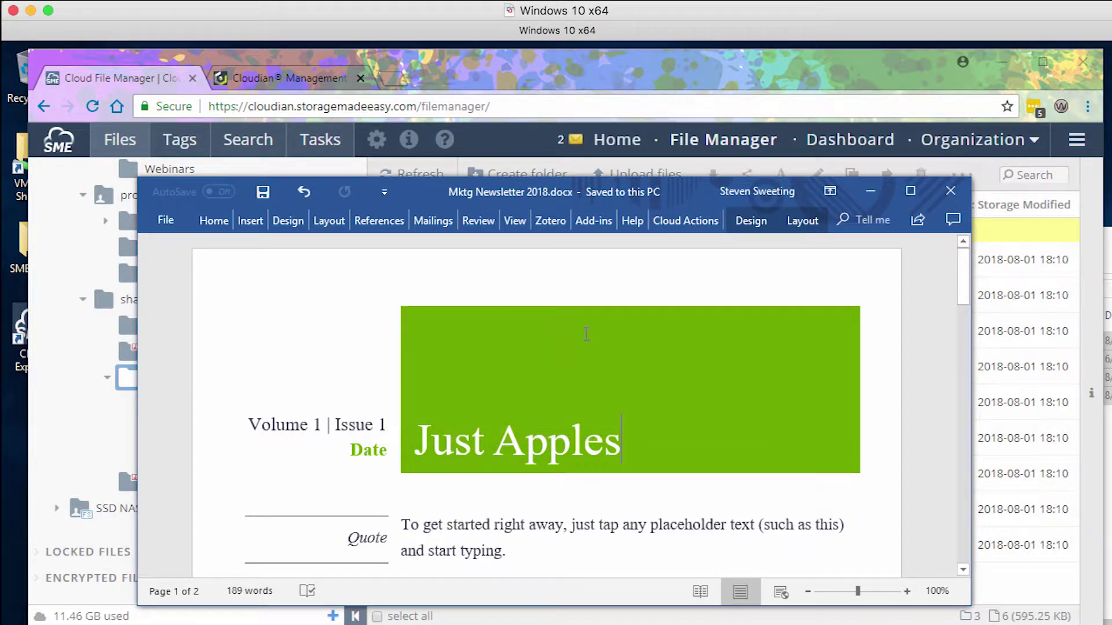
pyautogui.click(868, 182)
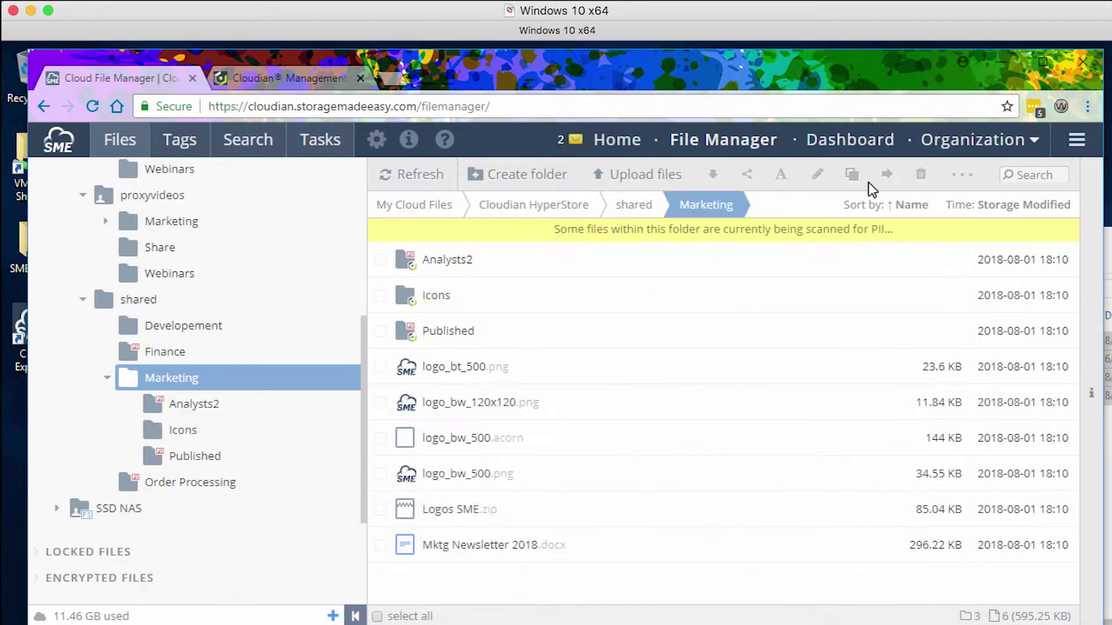
# Refresh the Marketing folder and list the earlier version of Mktg Newsletter 2018.docx
pyautogui.click(423, 177)
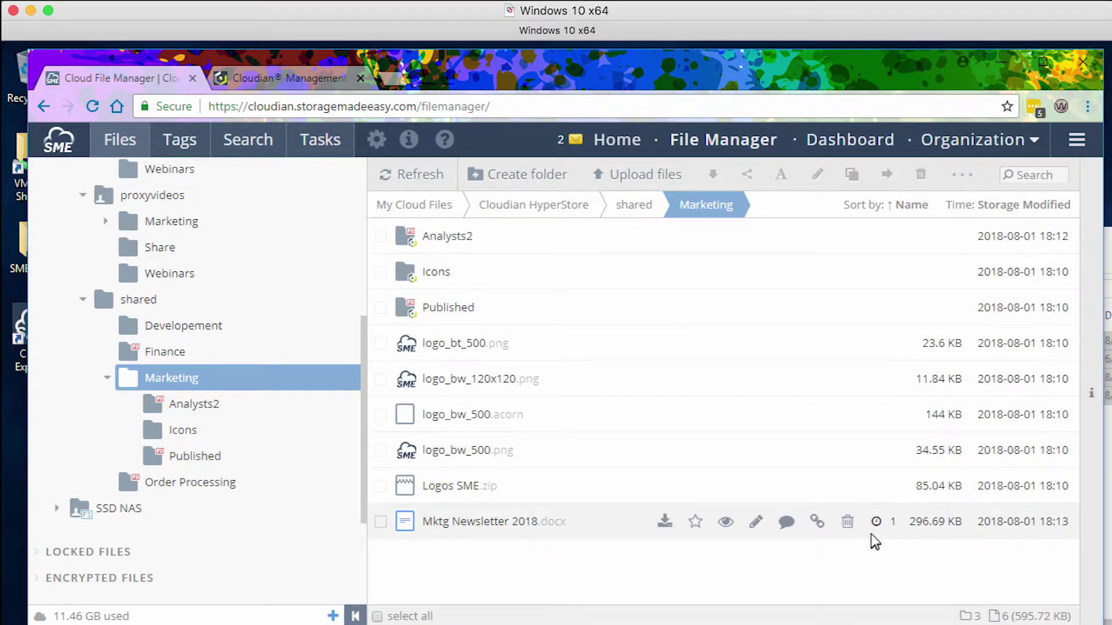
pyautogui.click(875, 523)
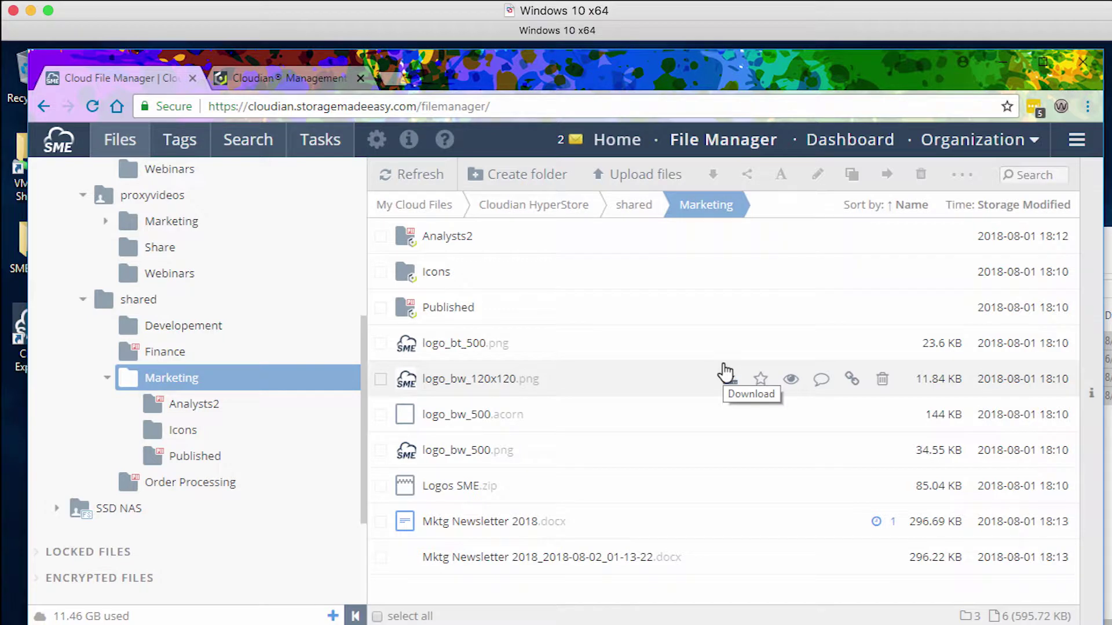
# Collapse the Cloudian HyperStore folder tree, then switch to the Firefox file manager session and check which account is signed in
pyautogui.moveTo(407, 624)
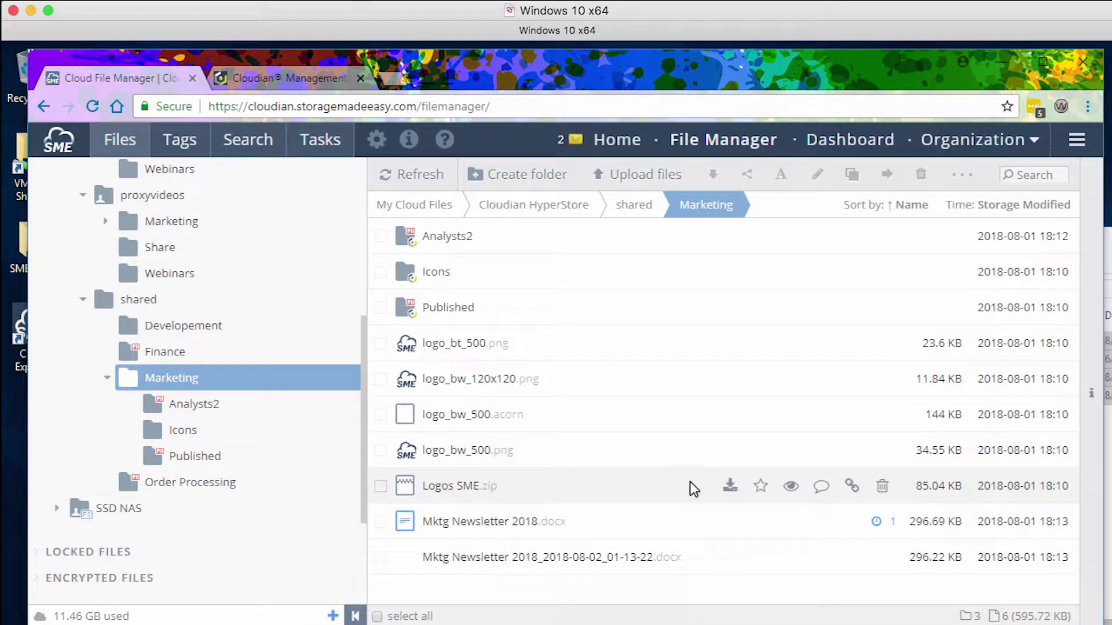
pyautogui.scroll(5, 297, 252)
pyautogui.scroll(2, 298, 252)
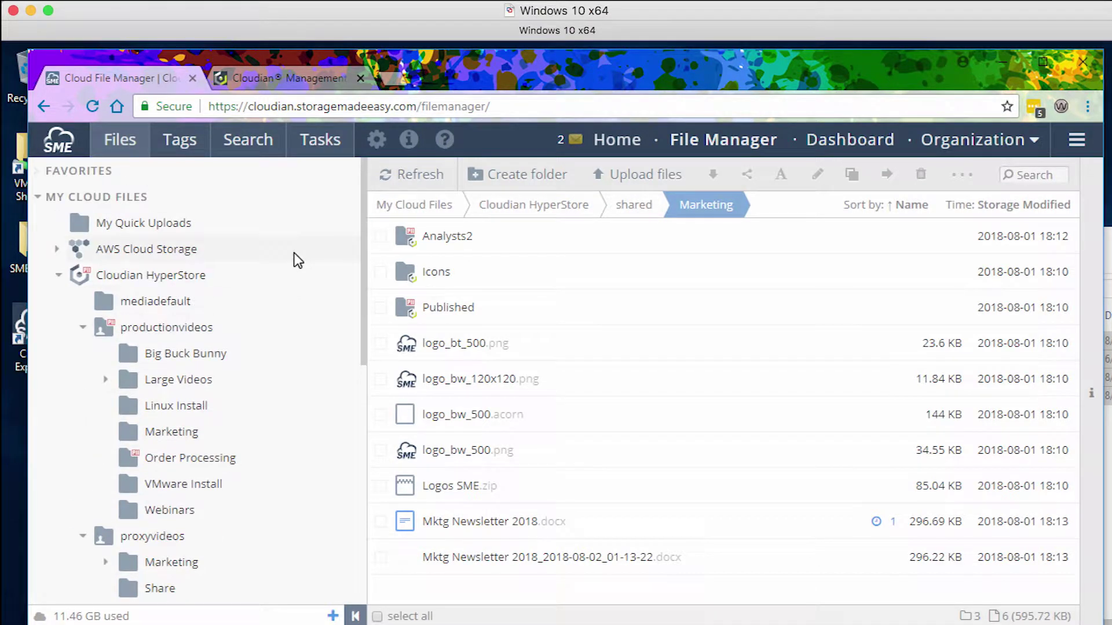
pyautogui.click(58, 275)
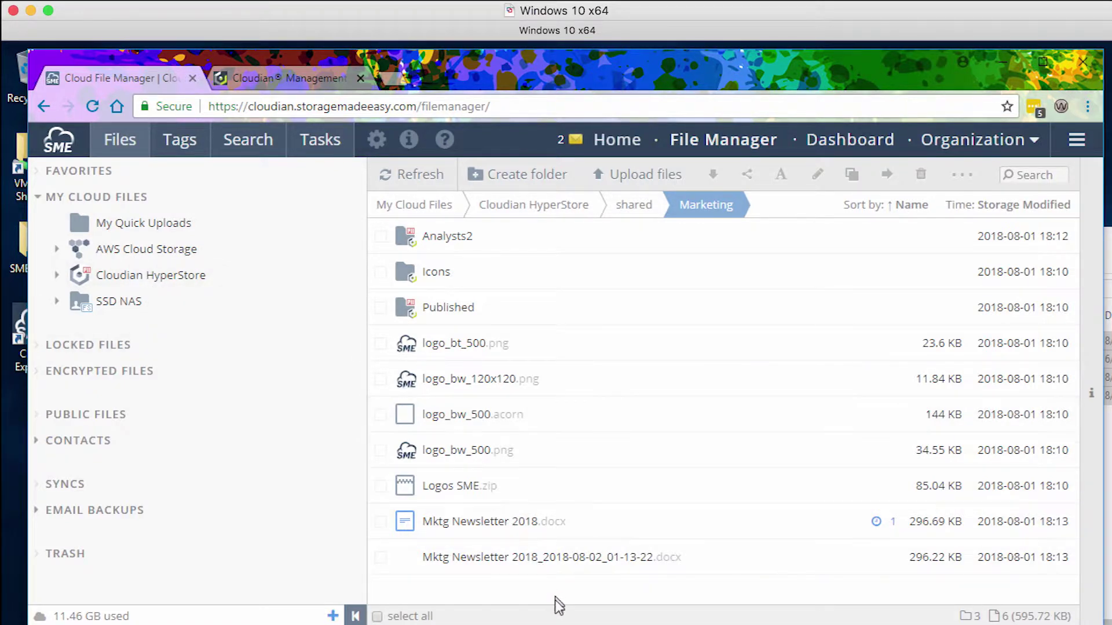
pyautogui.click(558, 624)
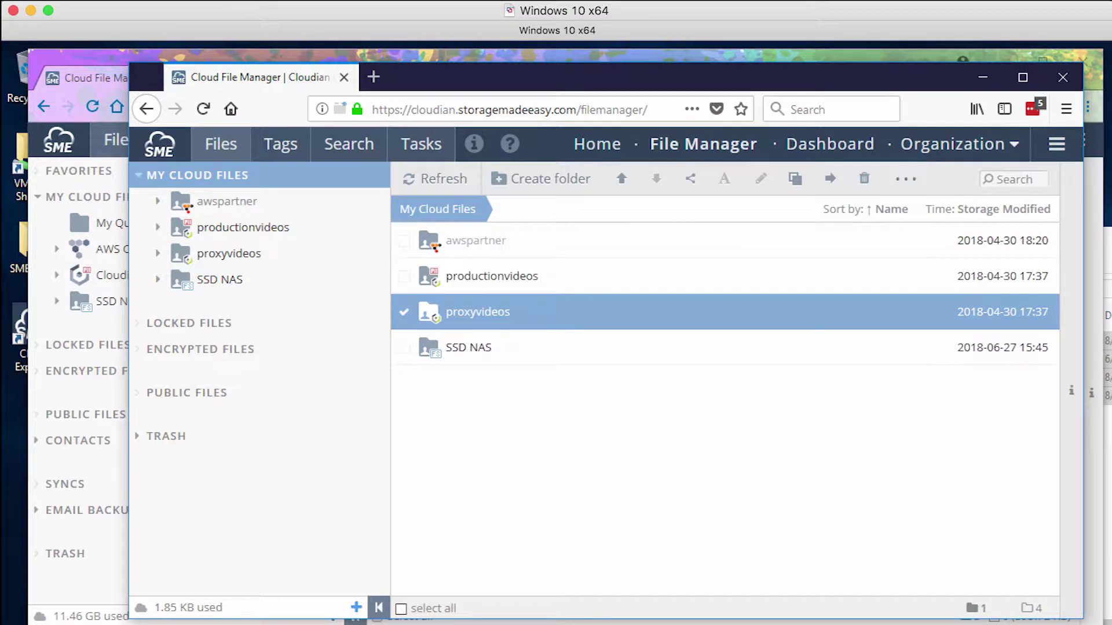
pyautogui.click(1056, 144)
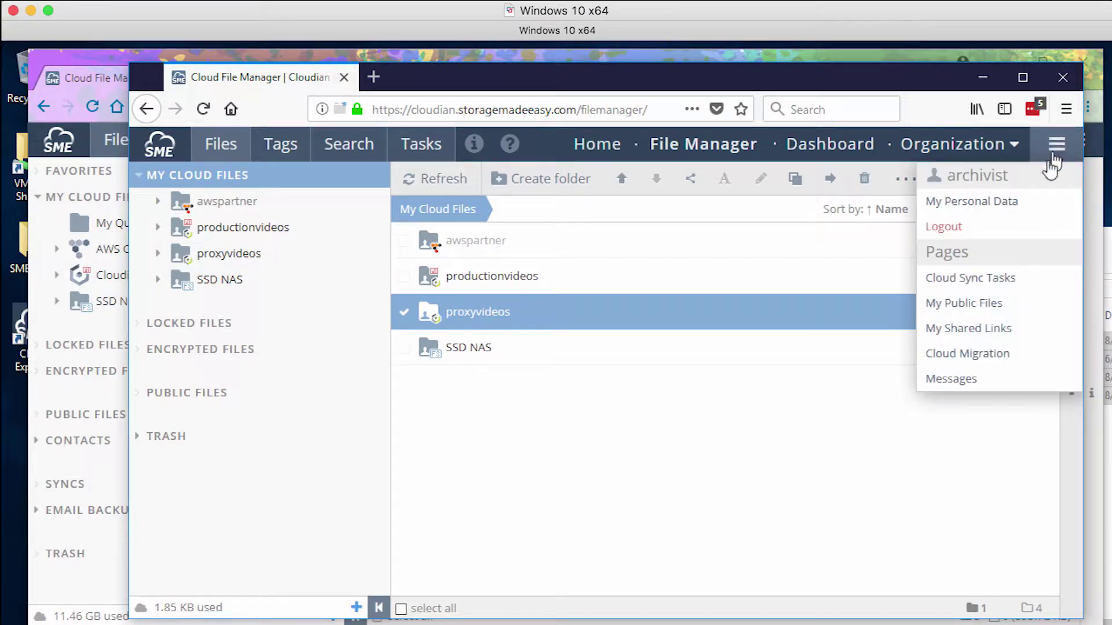
pyautogui.click(620, 405)
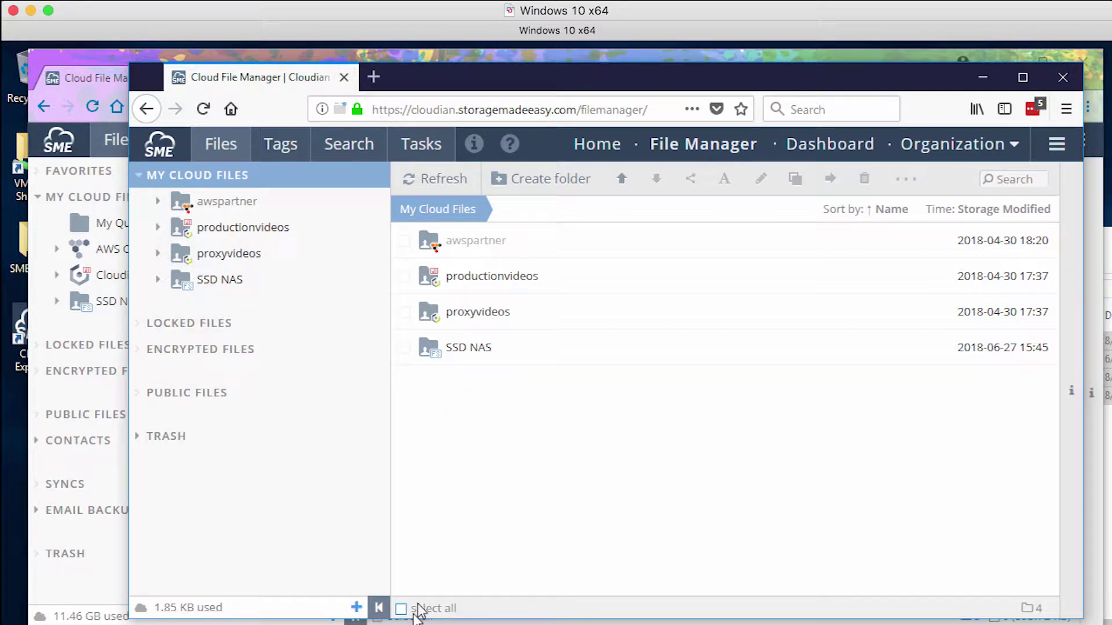
# Switch to File Explorer and view the shared folders on Cloud Drive (S:)
pyautogui.hotkey('alt', 'Tab')
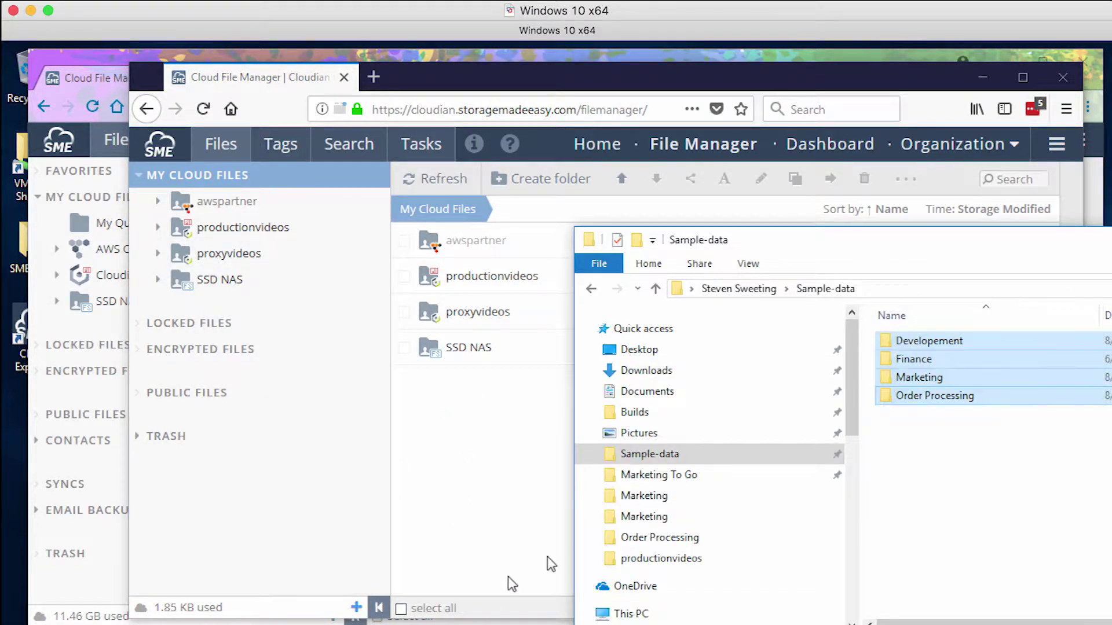
pyautogui.click(981, 484)
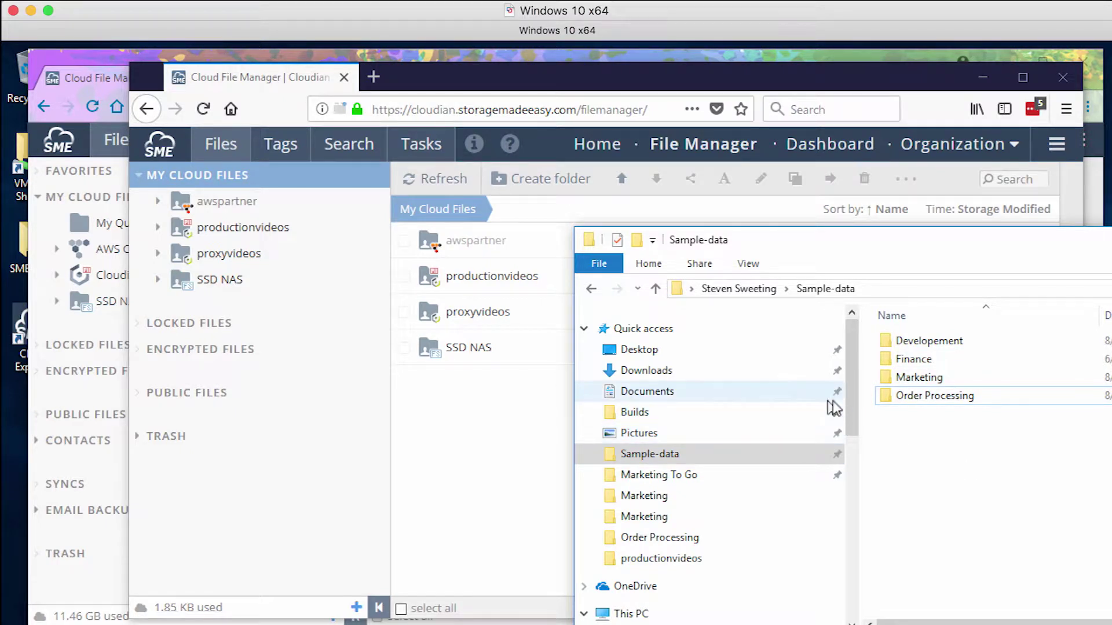
pyautogui.moveTo(854, 401); pyautogui.dragTo(863, 557)
pyautogui.click(591, 398)
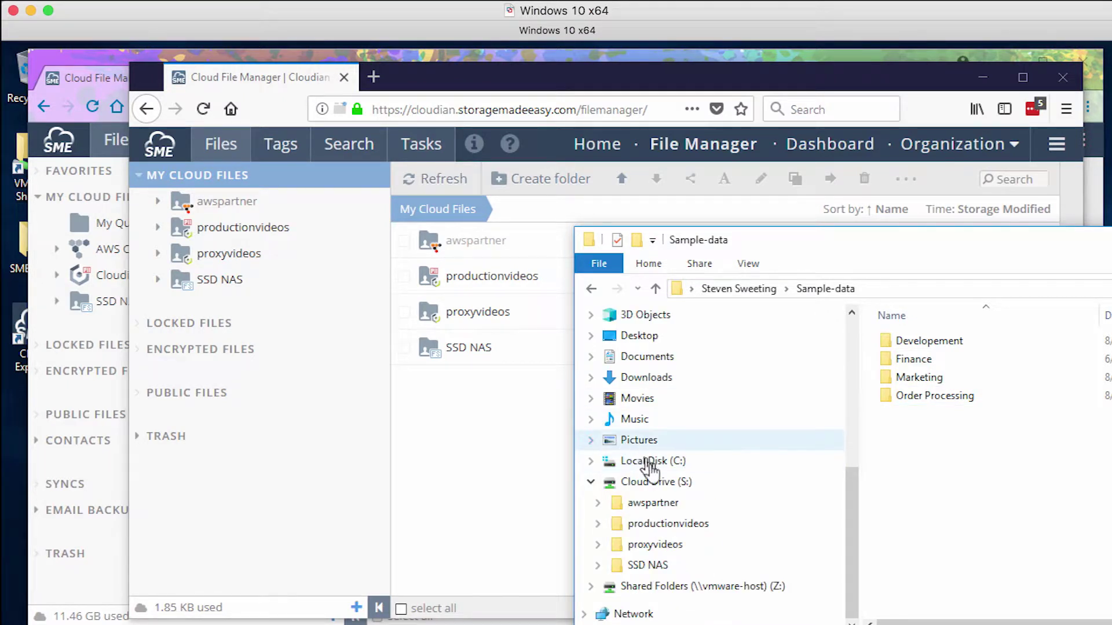
pyautogui.click(653, 483)
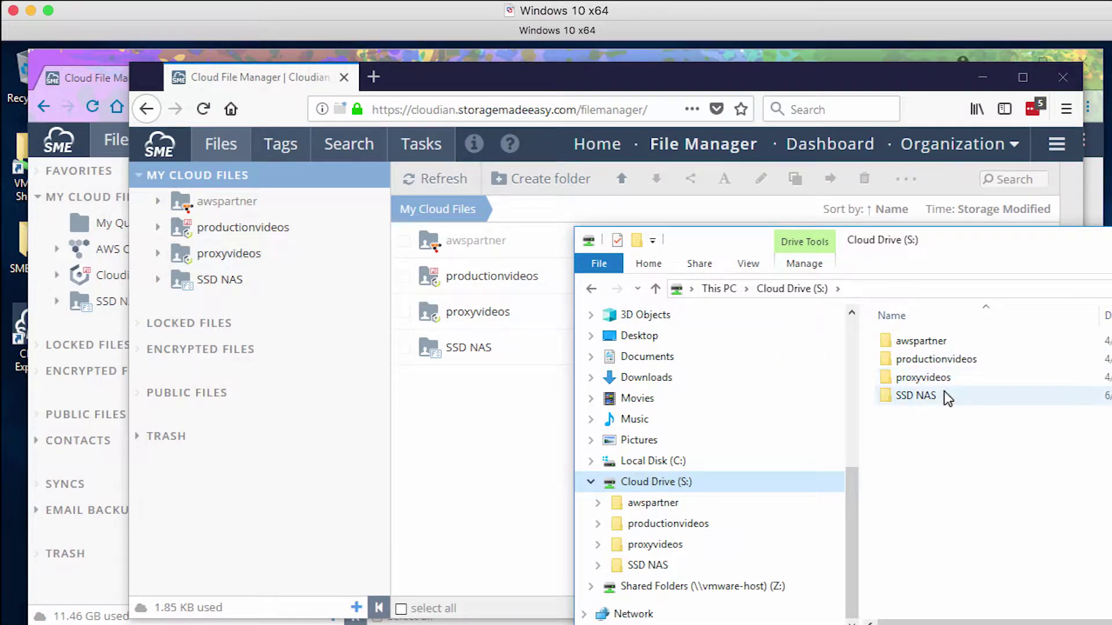
# Return to the Chrome file manager and convert the Marketing folder under Cloudian HyperStore's shared folder to a Shared Team Folder
pyautogui.click(90, 285)
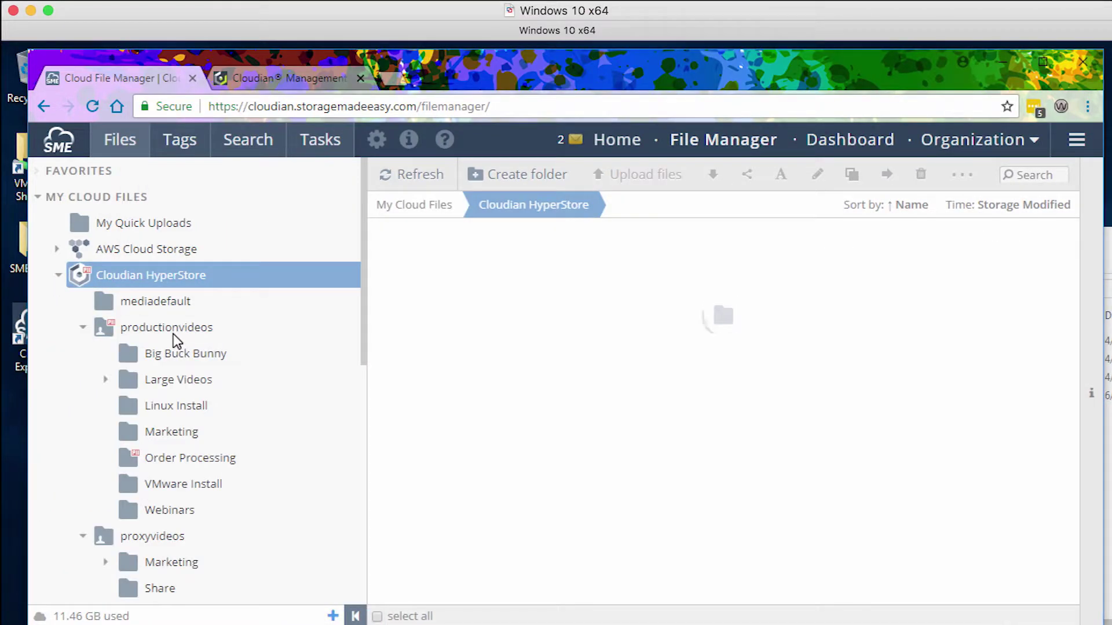
pyautogui.click(82, 327)
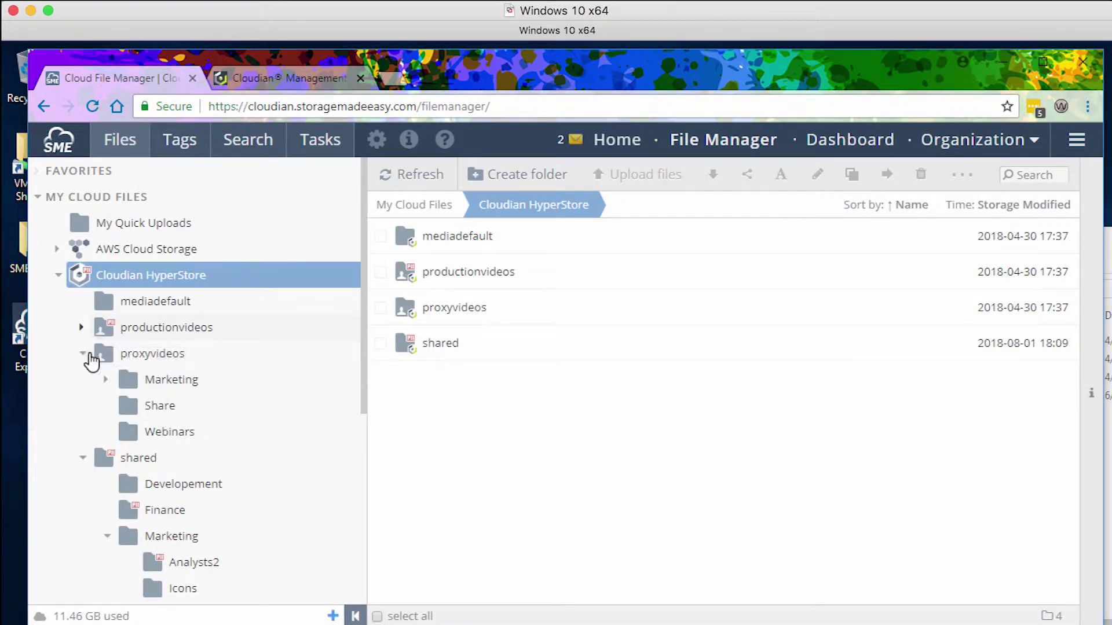
pyautogui.click(84, 354)
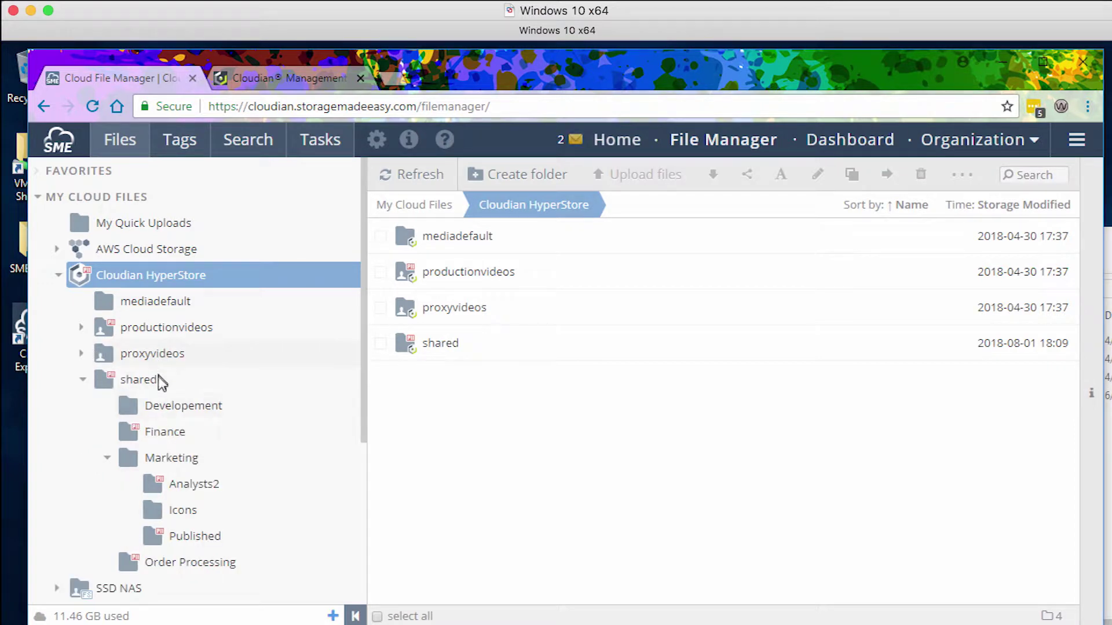
pyautogui.rightClick(186, 466)
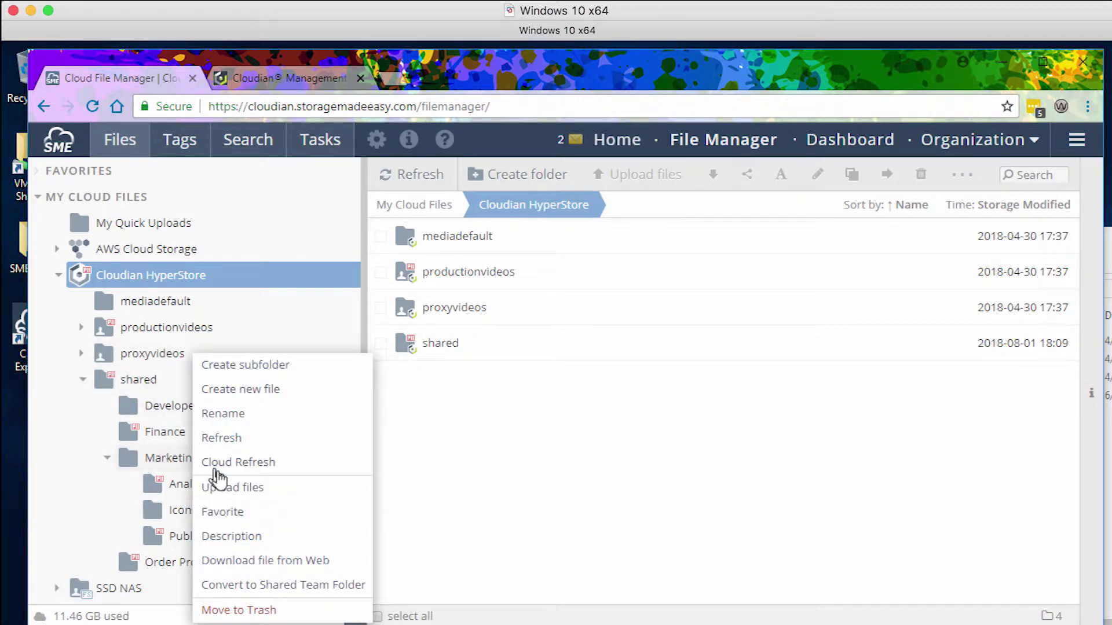
pyautogui.click(269, 586)
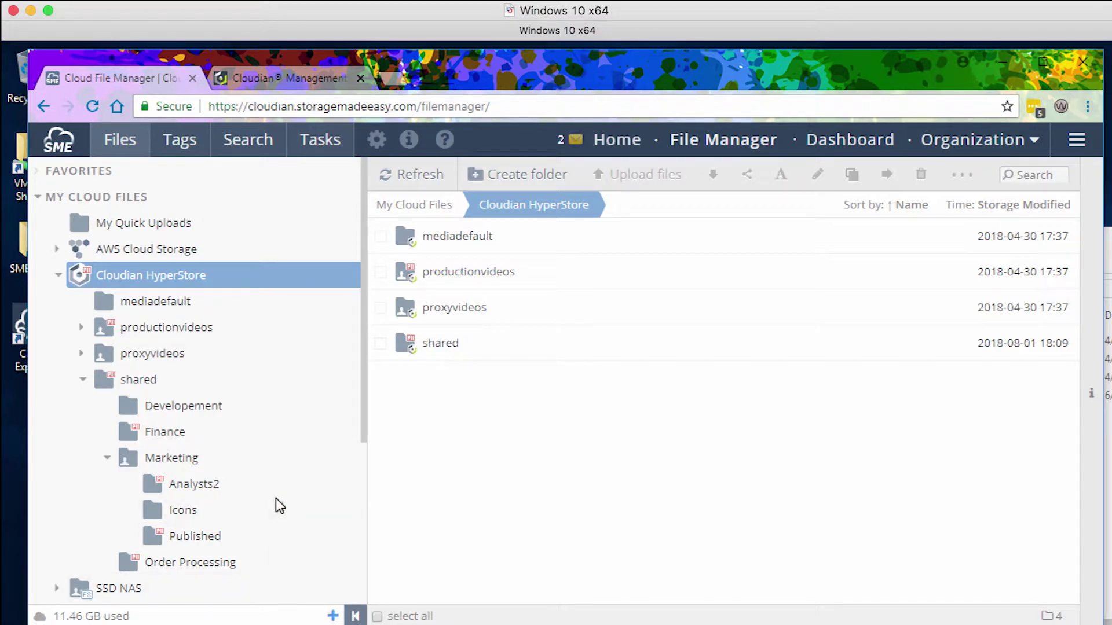
# Open the permissions of the shared Marketing folder and select the Archivist and Editors groups
pyautogui.click(174, 462)
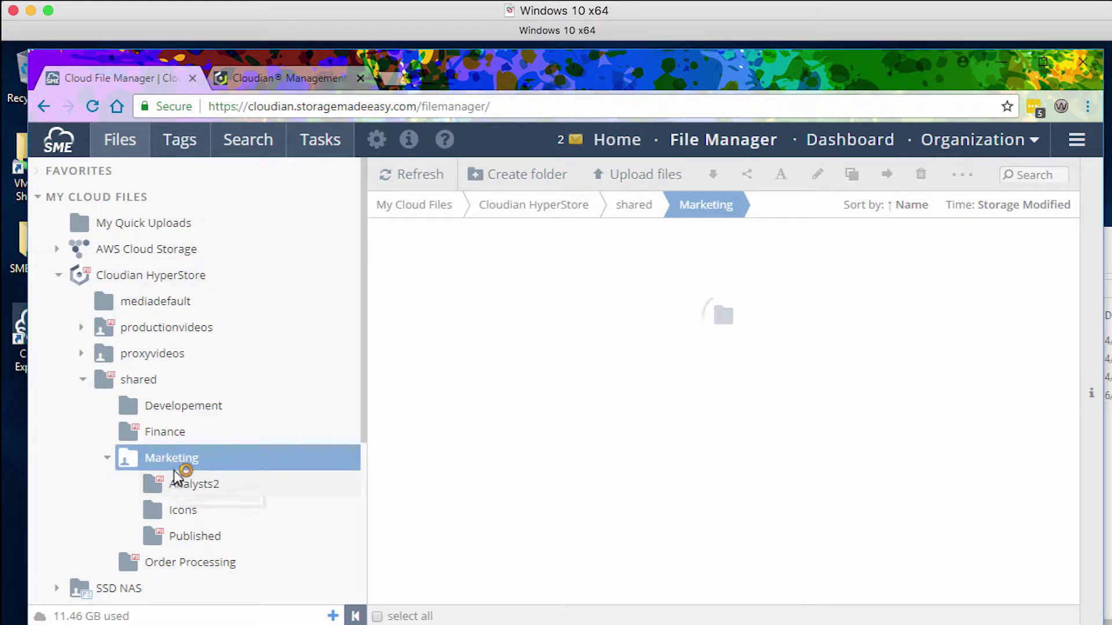
pyautogui.rightClick(192, 462)
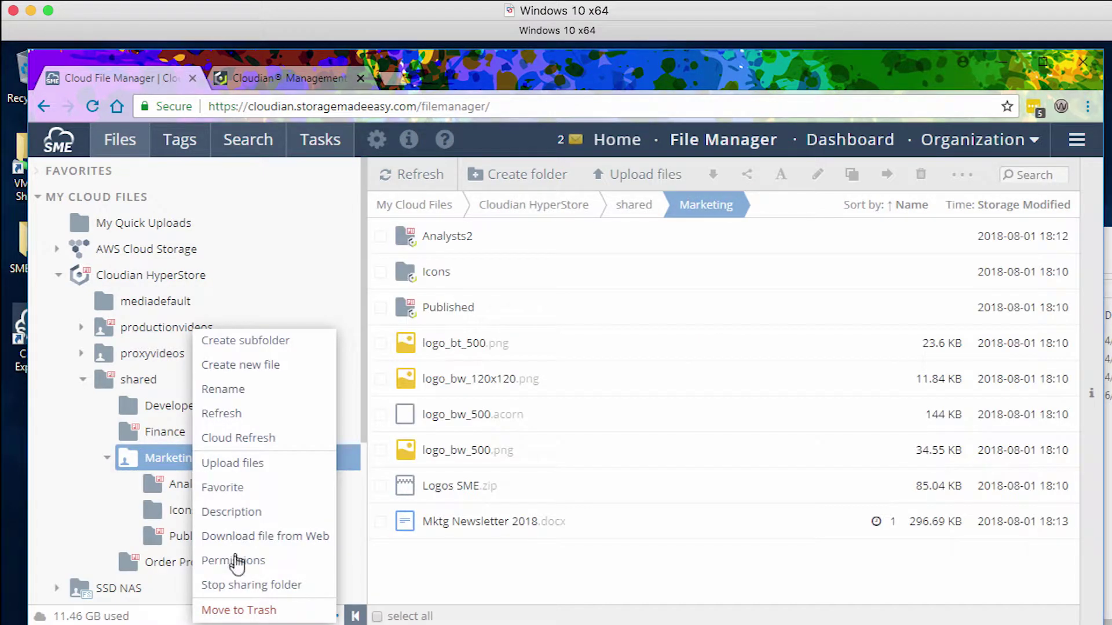
pyautogui.click(236, 561)
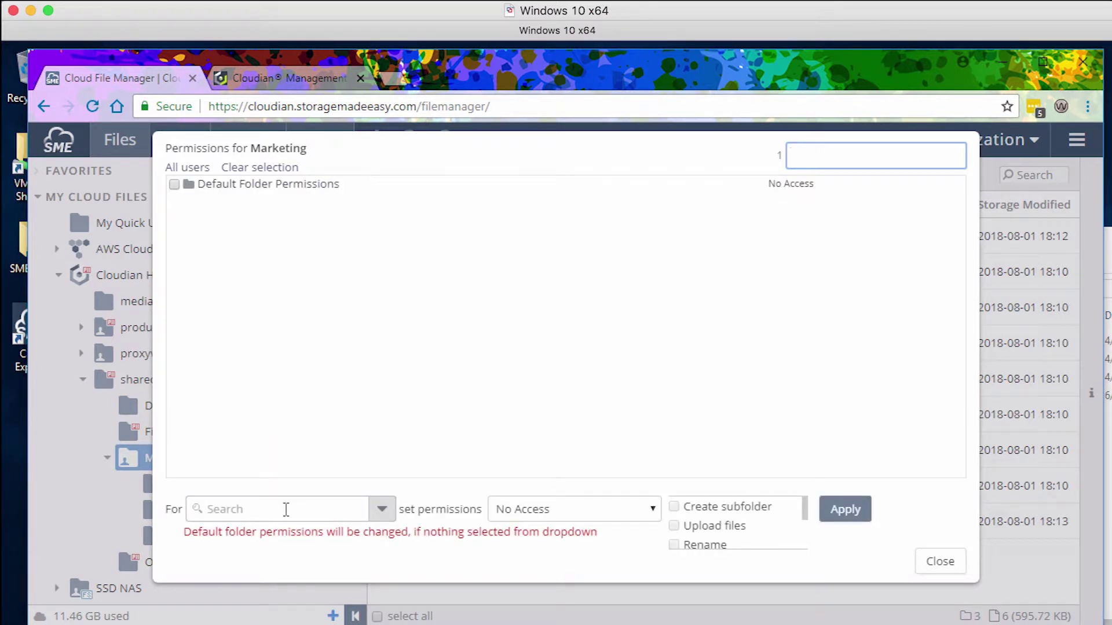
pyautogui.click(384, 511)
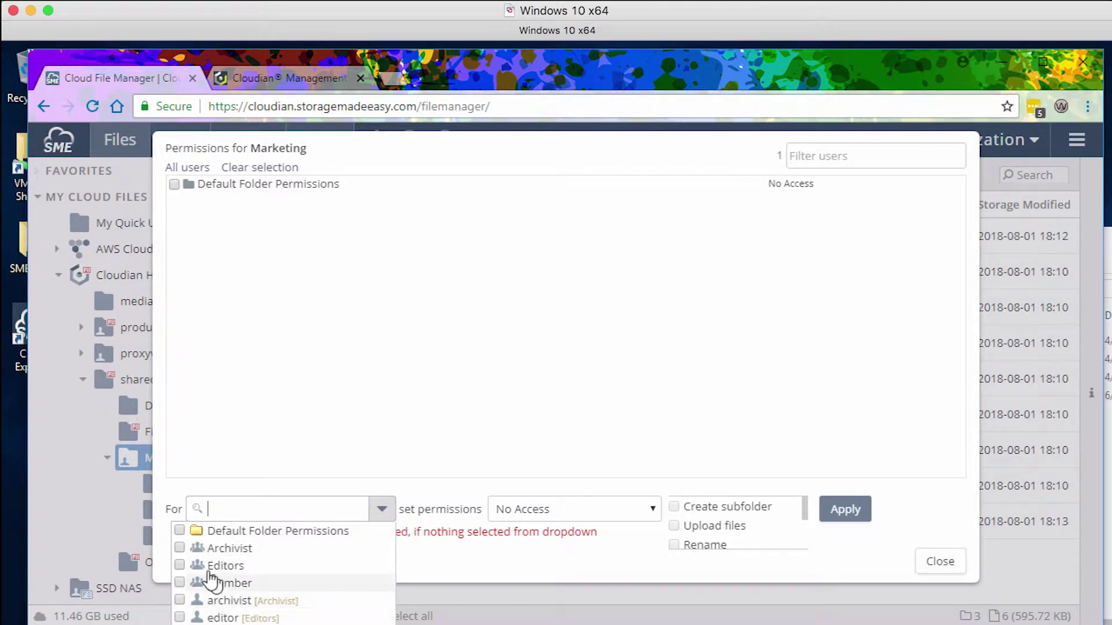
pyautogui.click(181, 548)
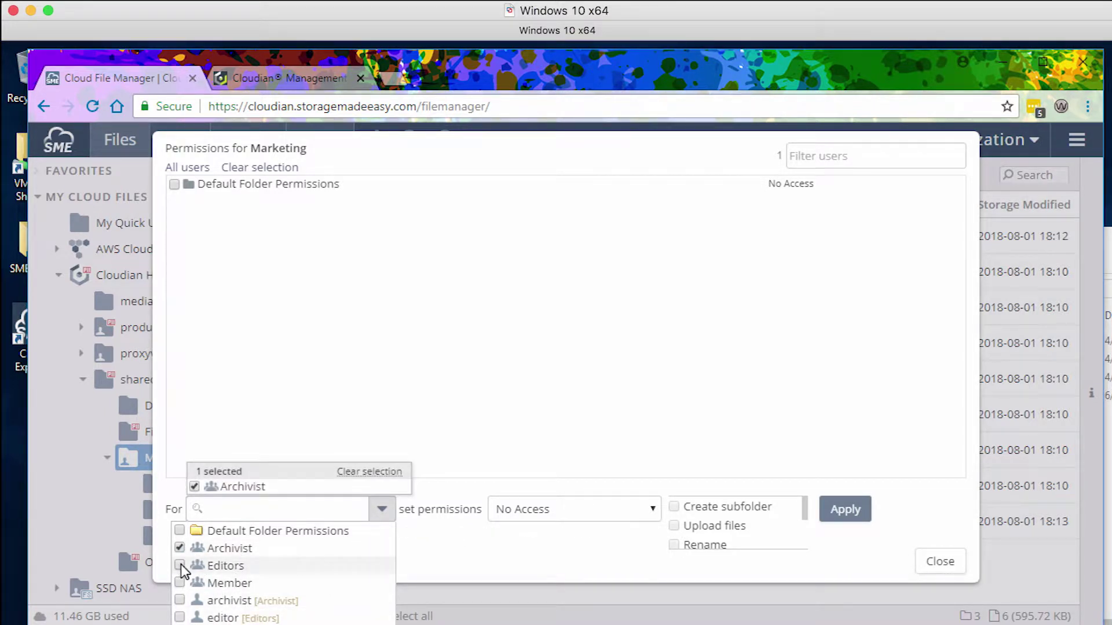
pyautogui.click(180, 564)
# Apply Read/Download permissions to the selected groups on the Marketing folder and close the permissions dialog
pyautogui.click(539, 513)
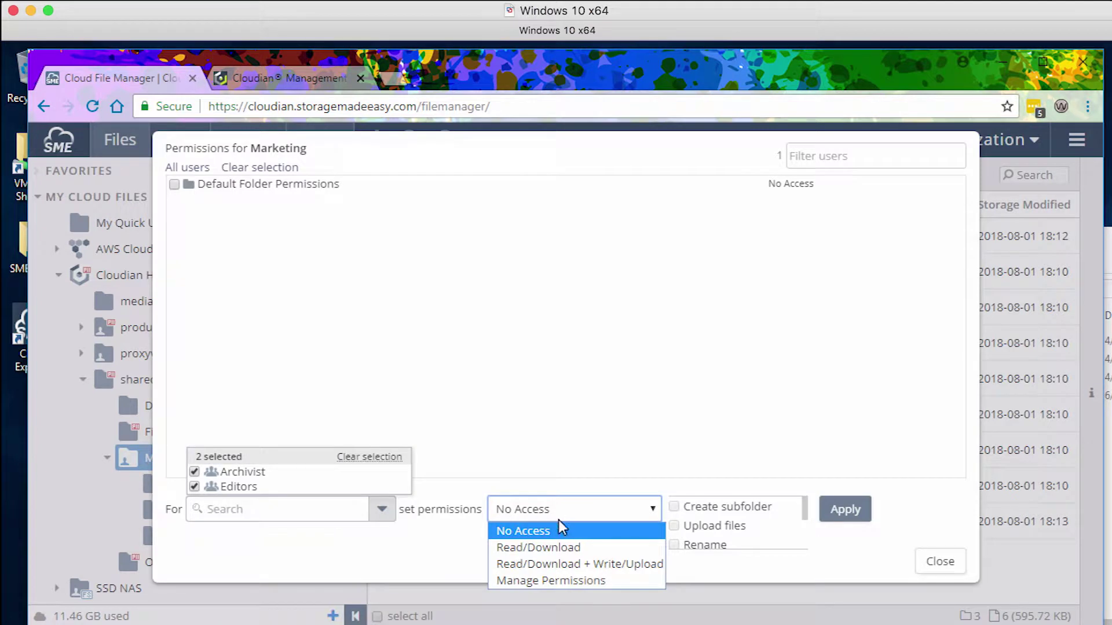
pyautogui.click(575, 551)
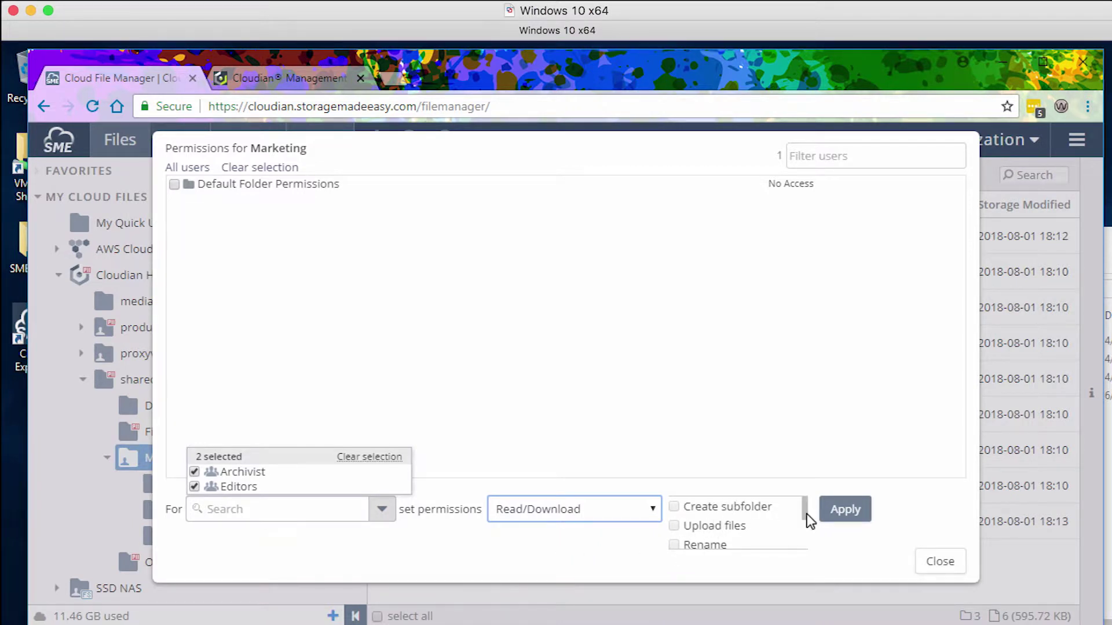
pyautogui.scroll(-3, 808, 521)
pyautogui.scroll(3, 808, 531)
pyautogui.scroll(-1, 811, 521)
pyautogui.scroll(-2, 811, 524)
pyautogui.scroll(1, 803, 512)
pyautogui.click(837, 517)
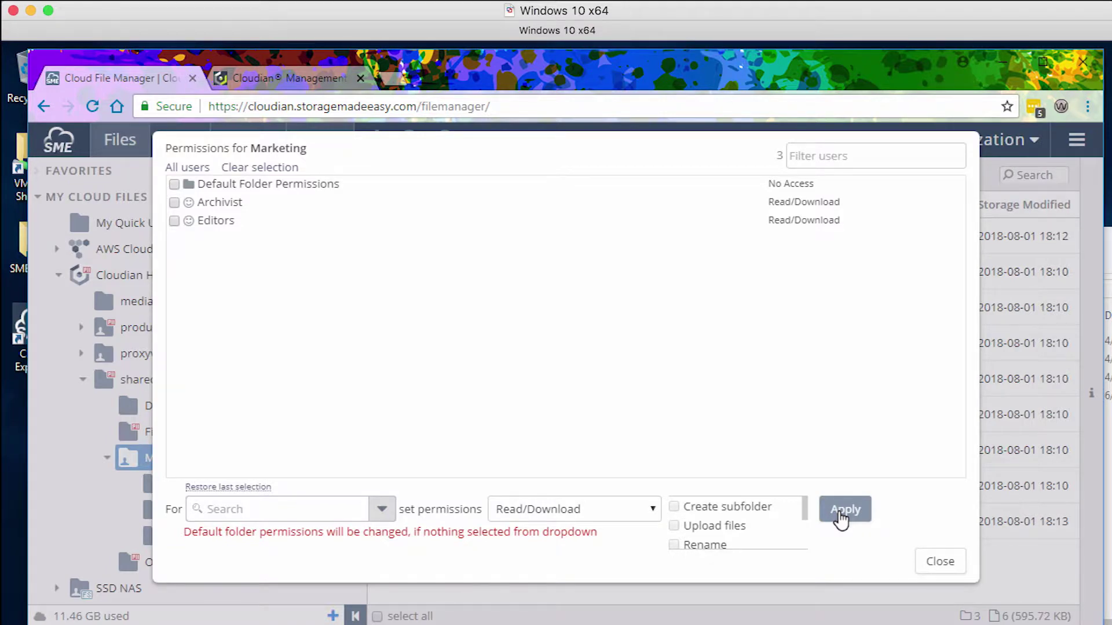
pyautogui.click(936, 579)
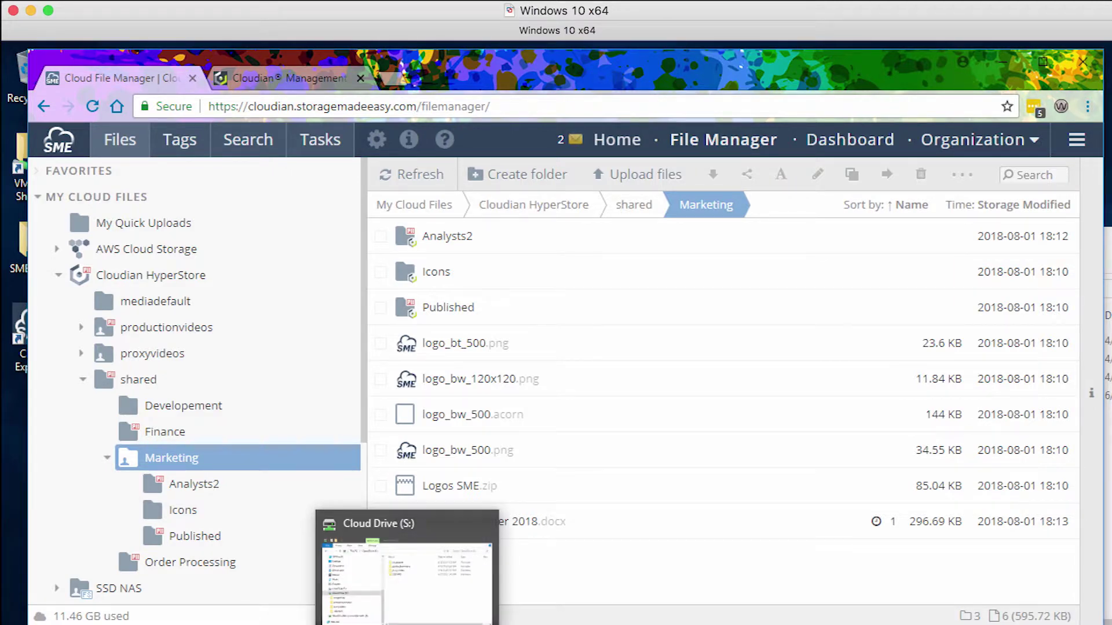
# Switch to the archivist's Firefox session, refresh its file list and view the contents of the shared Marketing folder
pyautogui.moveTo(535, 624)
pyautogui.click(524, 582)
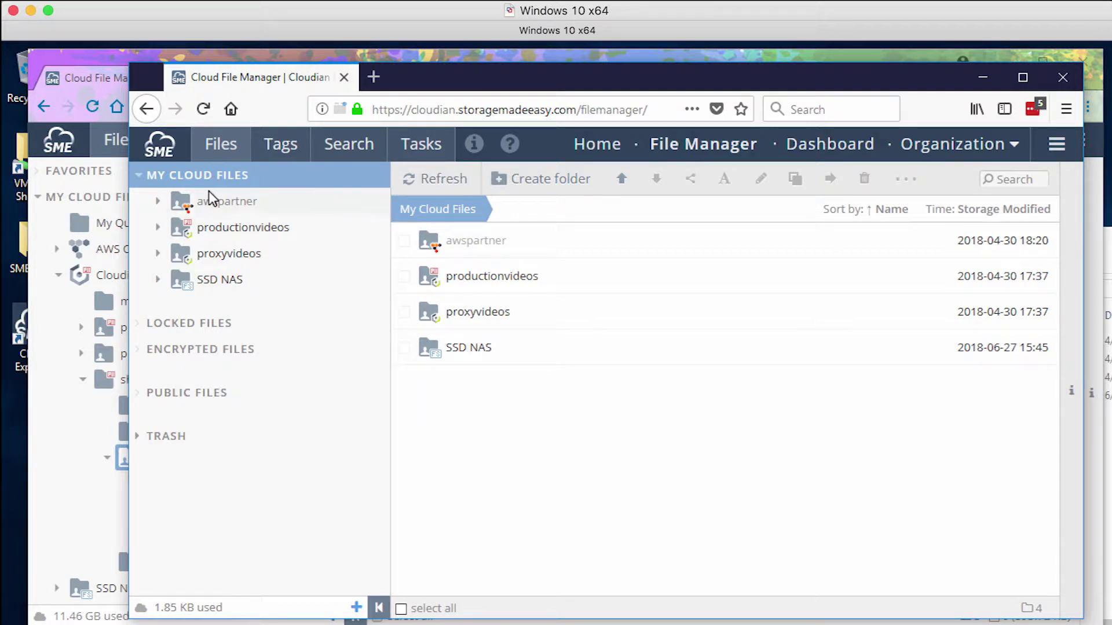
pyautogui.click(427, 184)
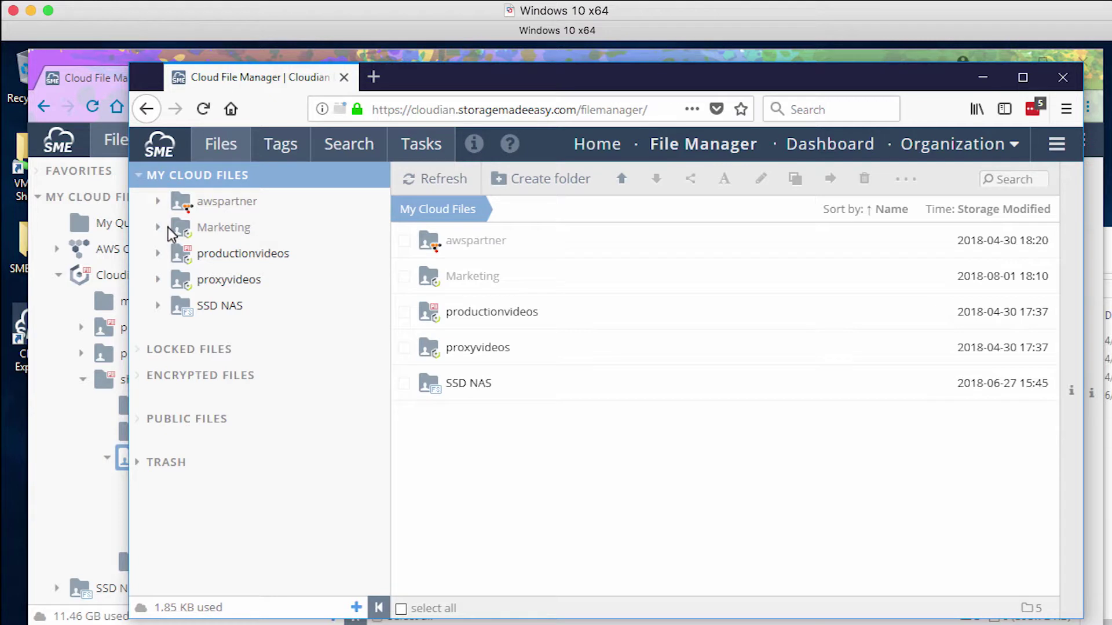
pyautogui.click(168, 228)
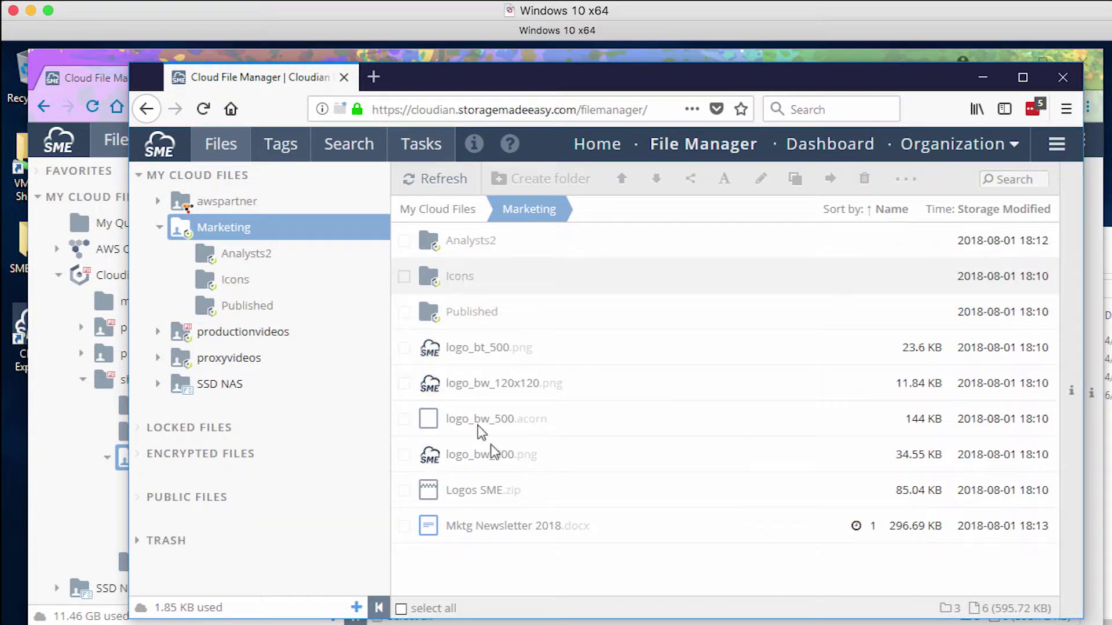
# Switch to File Explorer and refresh Cloud Drive (S:) through the Cloud Drive client
pyautogui.hotkey('alt', 'Tab')
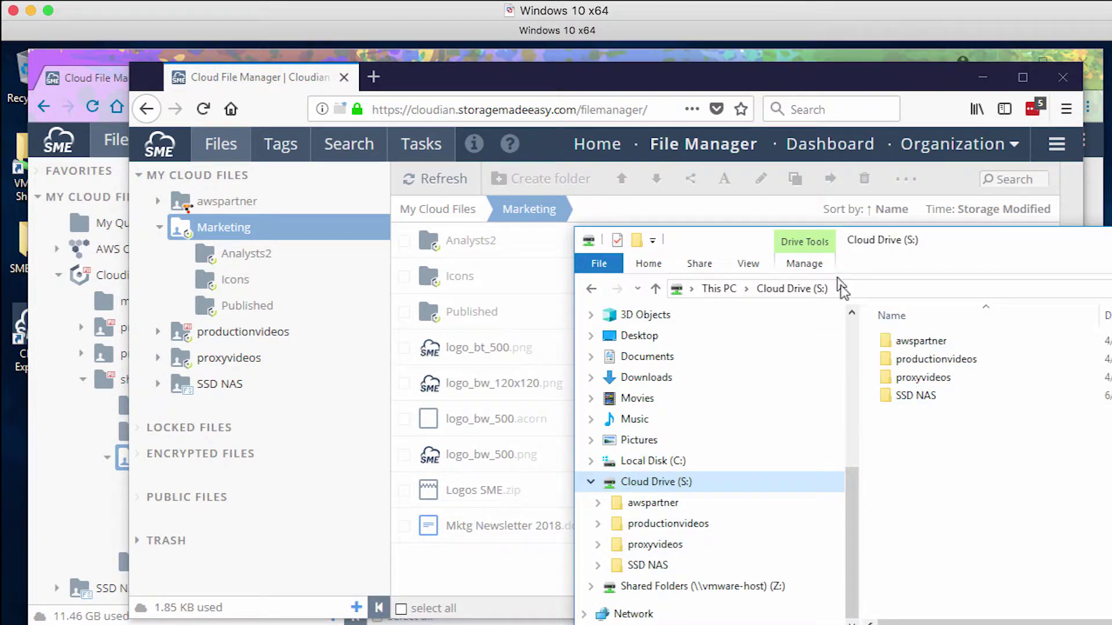
pyautogui.click(958, 624)
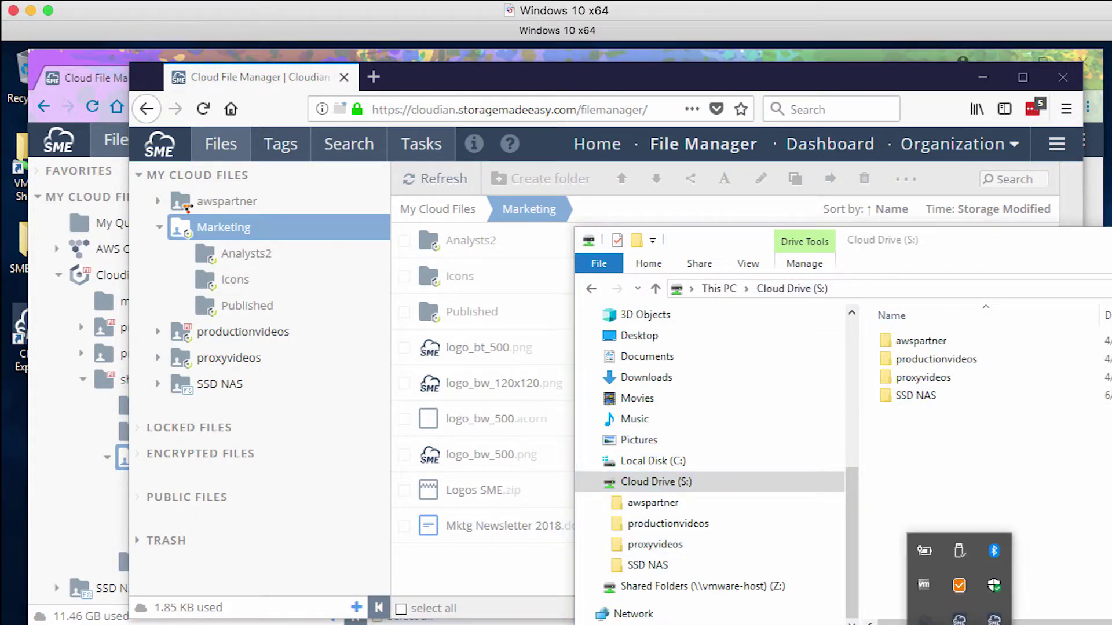
pyautogui.rightClick(975, 622)
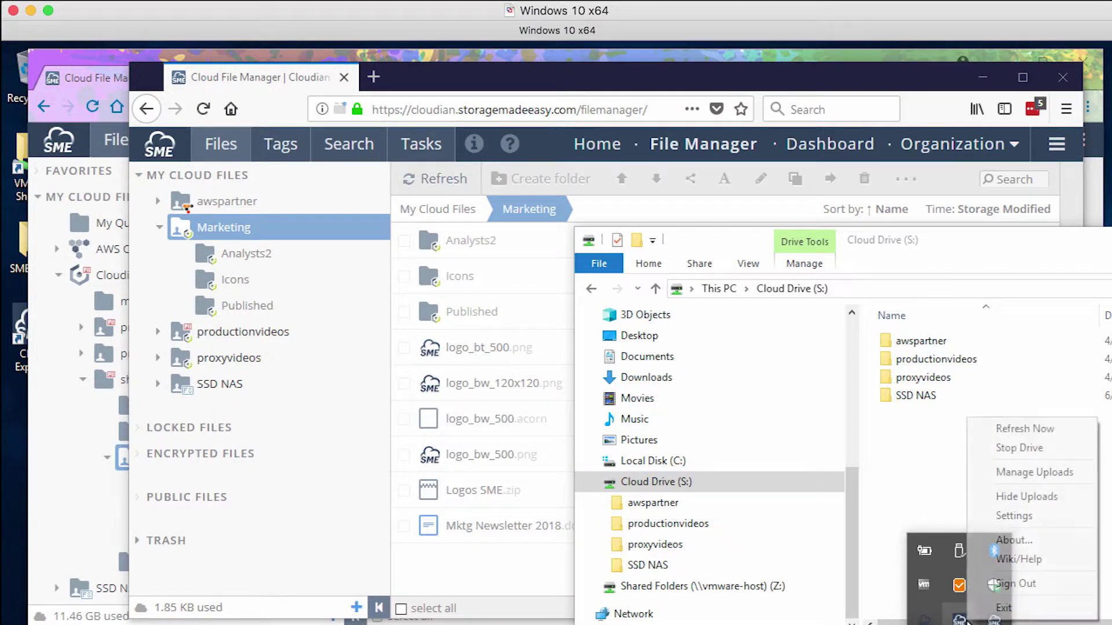
pyautogui.click(1028, 430)
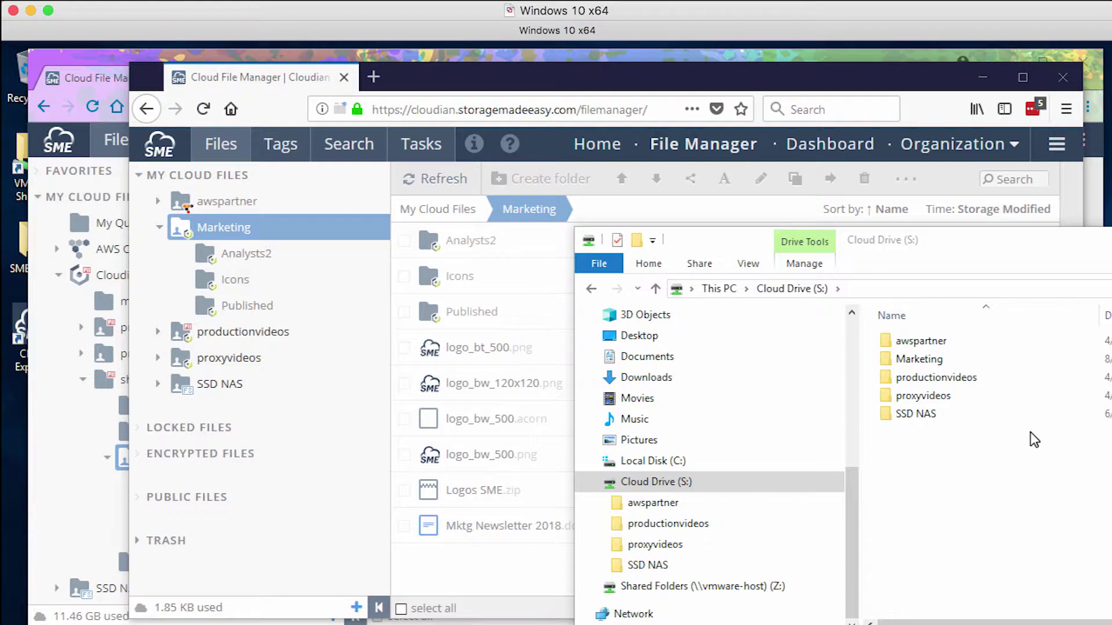
# Open Mktg Newsletter 2018.docx in Word from the Marketing folder on Cloud Drive (S:)
pyautogui.click(947, 360)
pyautogui.doubleClick(948, 360)
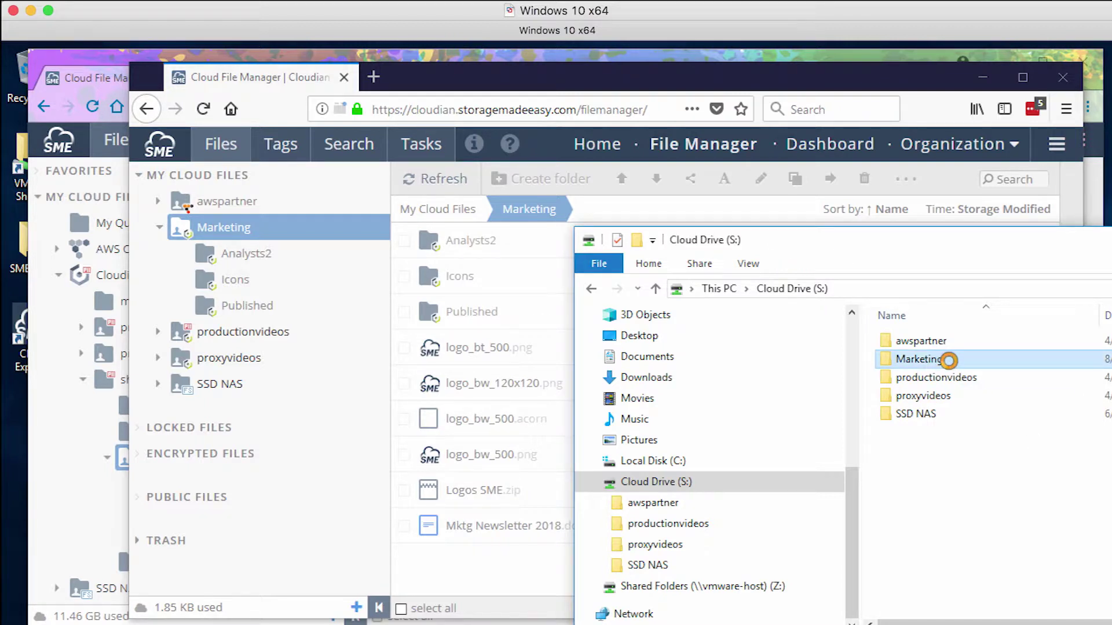
pyautogui.doubleClick(930, 488)
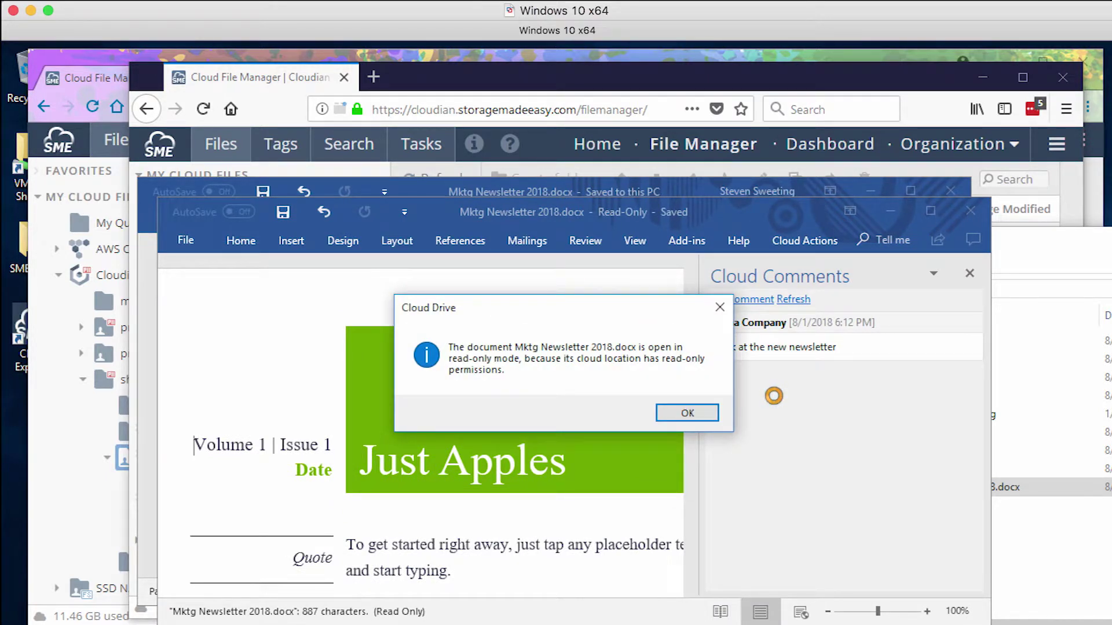
# Dismiss the read-only notice and close both Mktg Newsletter 2018.docx Word windows and the archivist's Firefox session
pyautogui.click(687, 414)
pyautogui.click(968, 209)
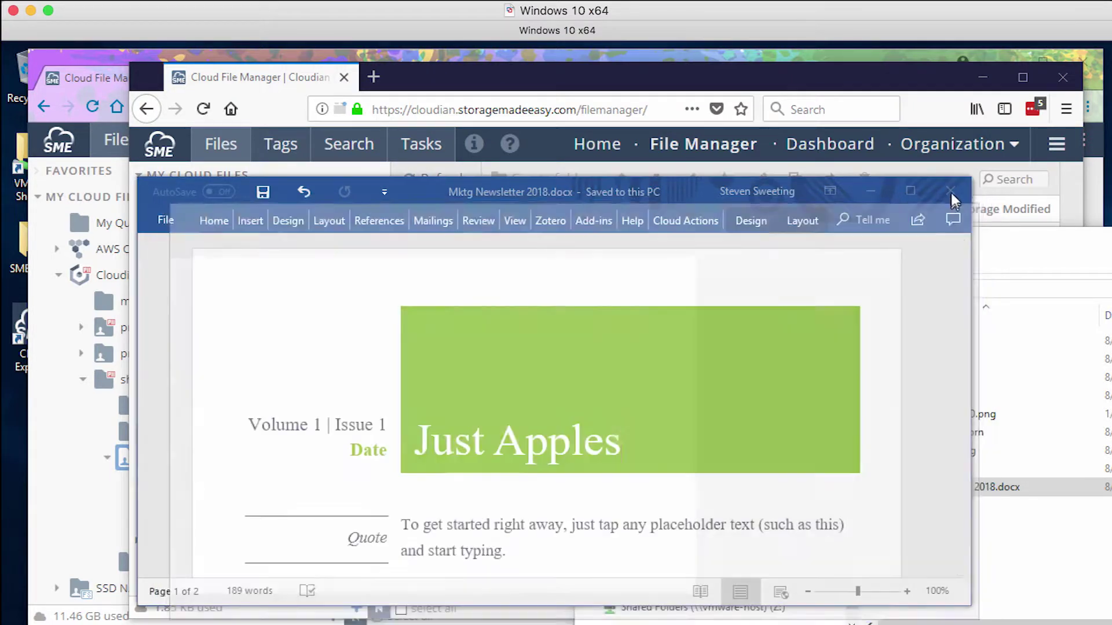
pyautogui.click(951, 193)
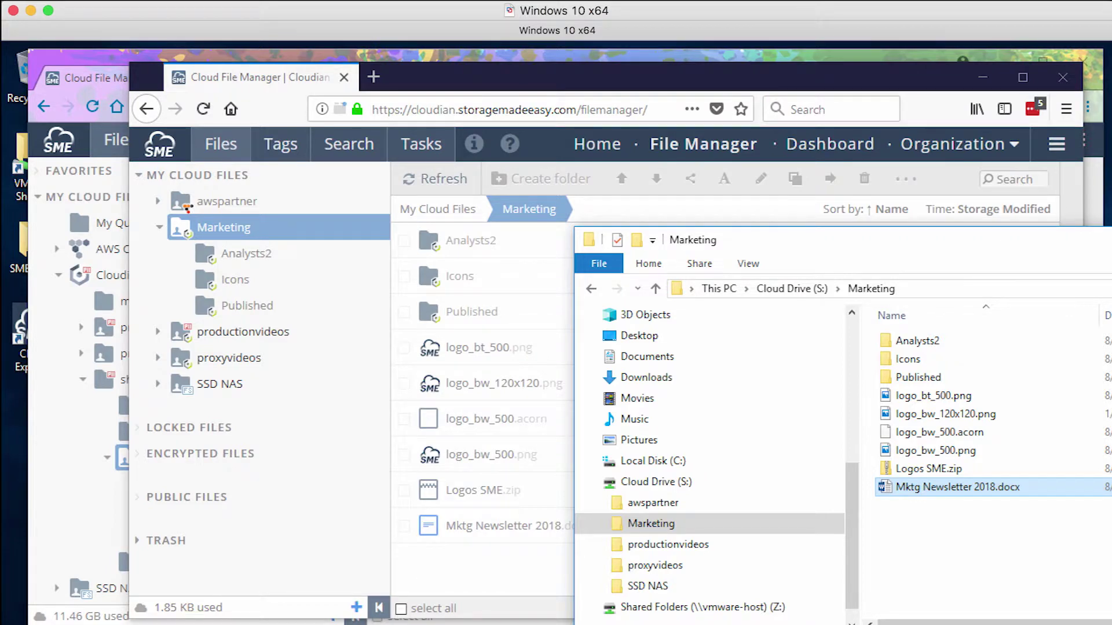
pyautogui.click(344, 77)
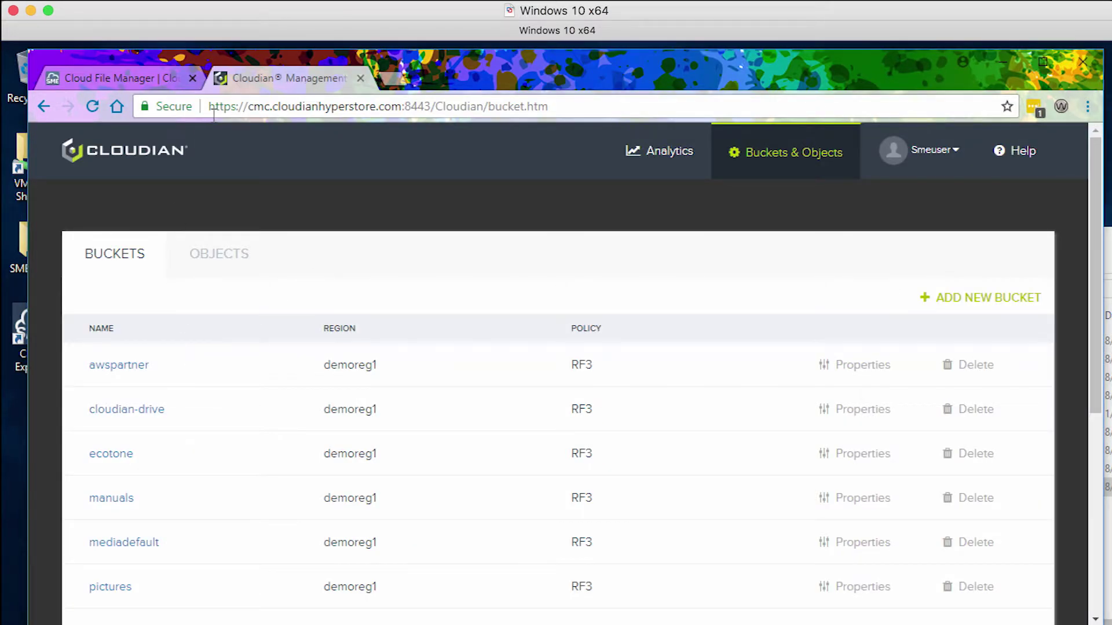
# Reload the bucket list in the Cloudian Management Console and examine the objects in the shared bucket's Marketing folder
pyautogui.click(264, 105)
pyautogui.press('Return')
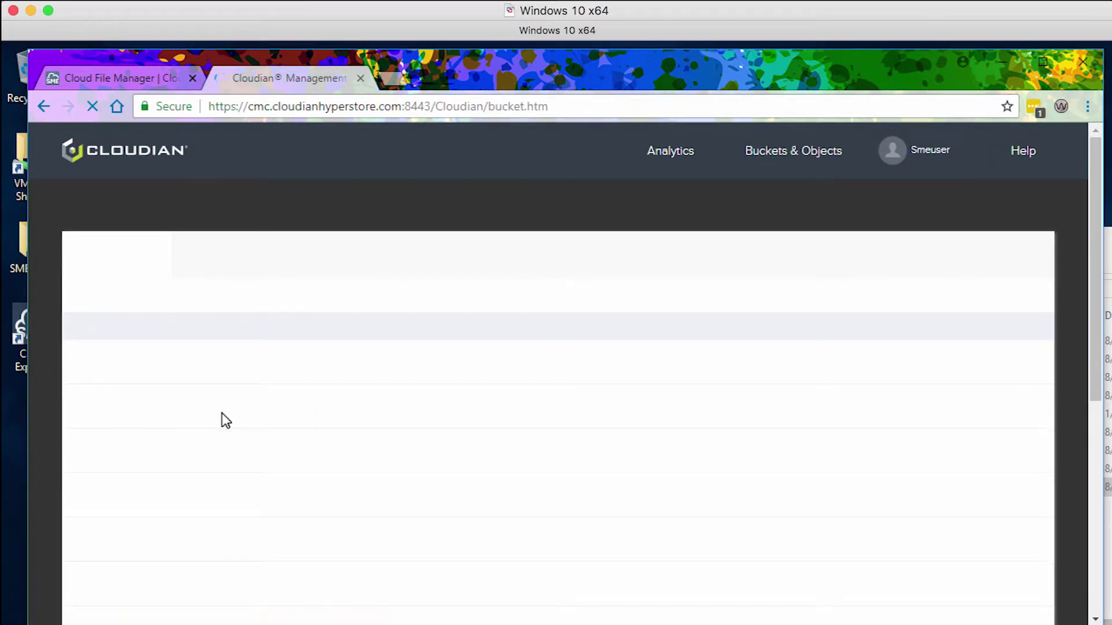
pyautogui.scroll(-6, 222, 412)
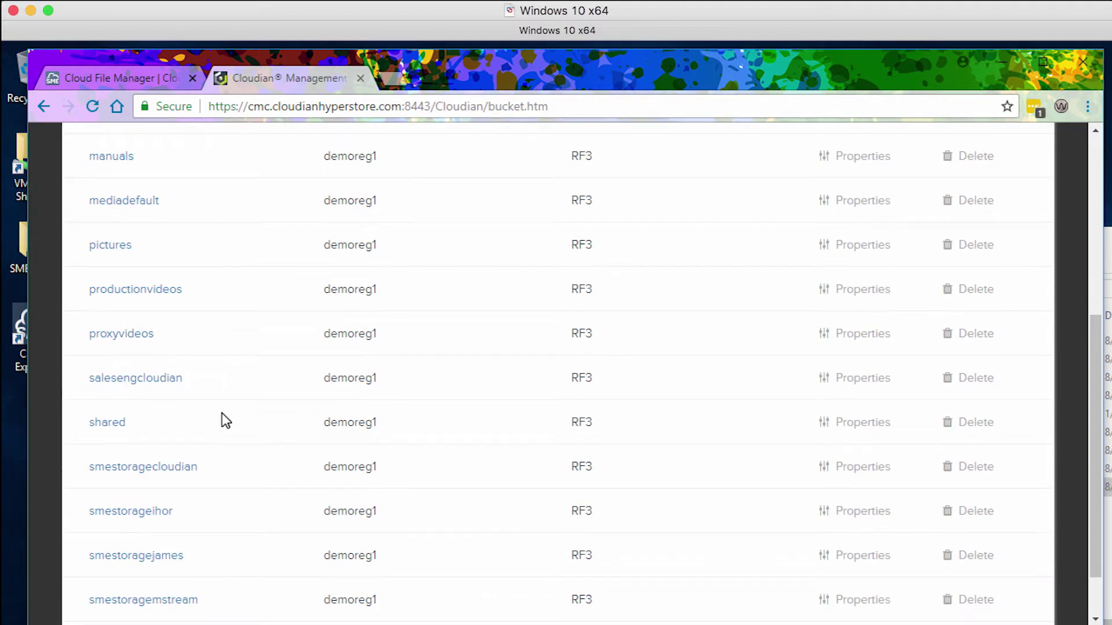
pyautogui.click(123, 418)
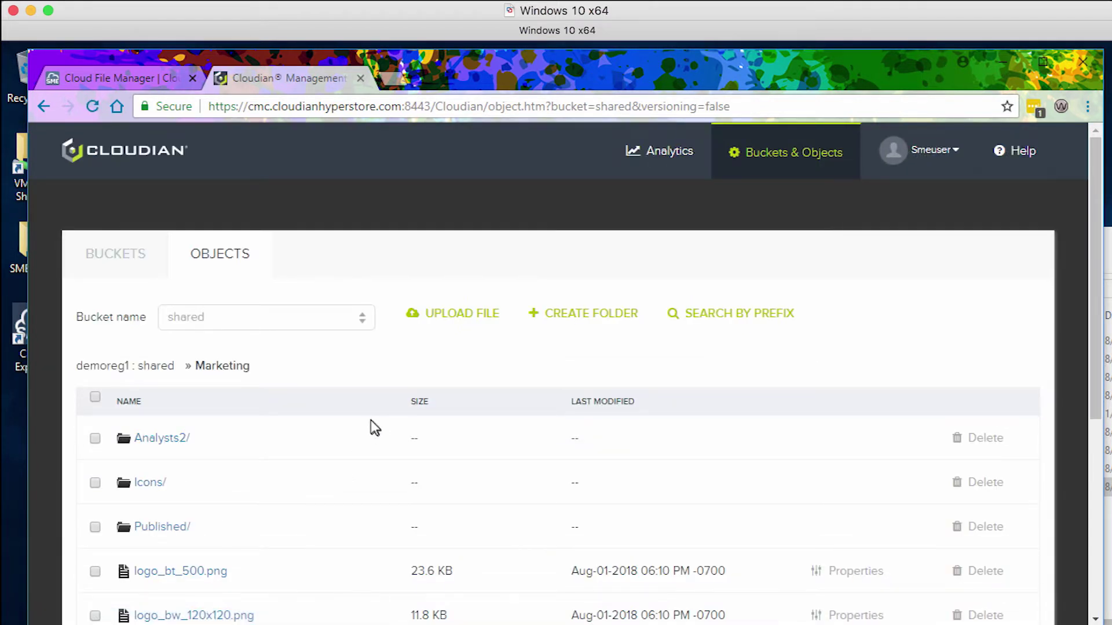
pyautogui.scroll(-3, 375, 428)
pyautogui.scroll(-2, 363, 413)
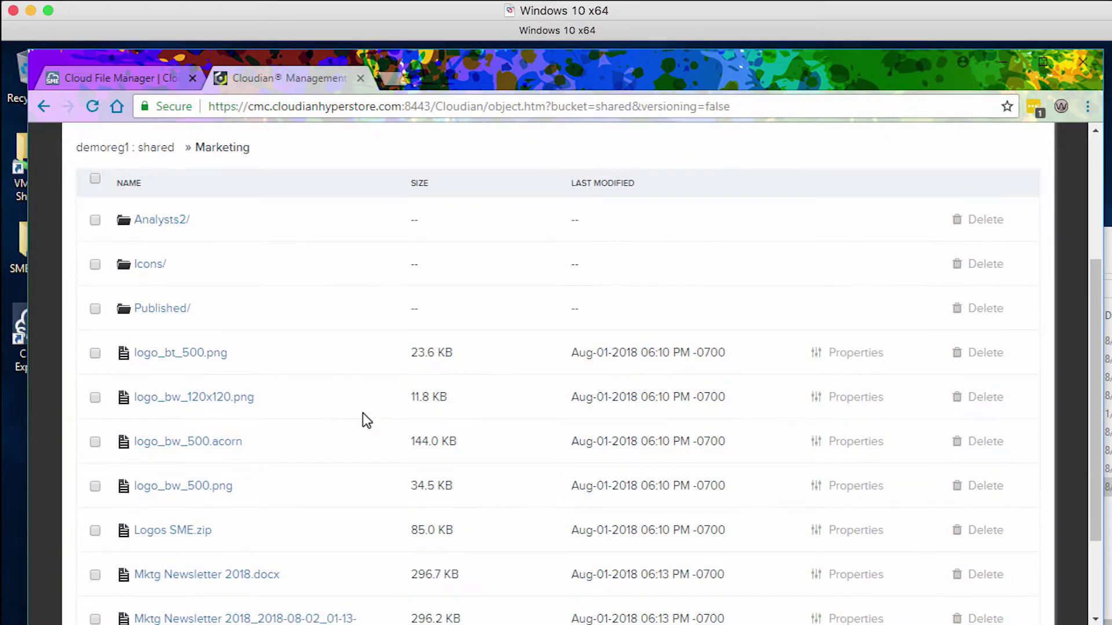
pyautogui.scroll(2, 362, 412)
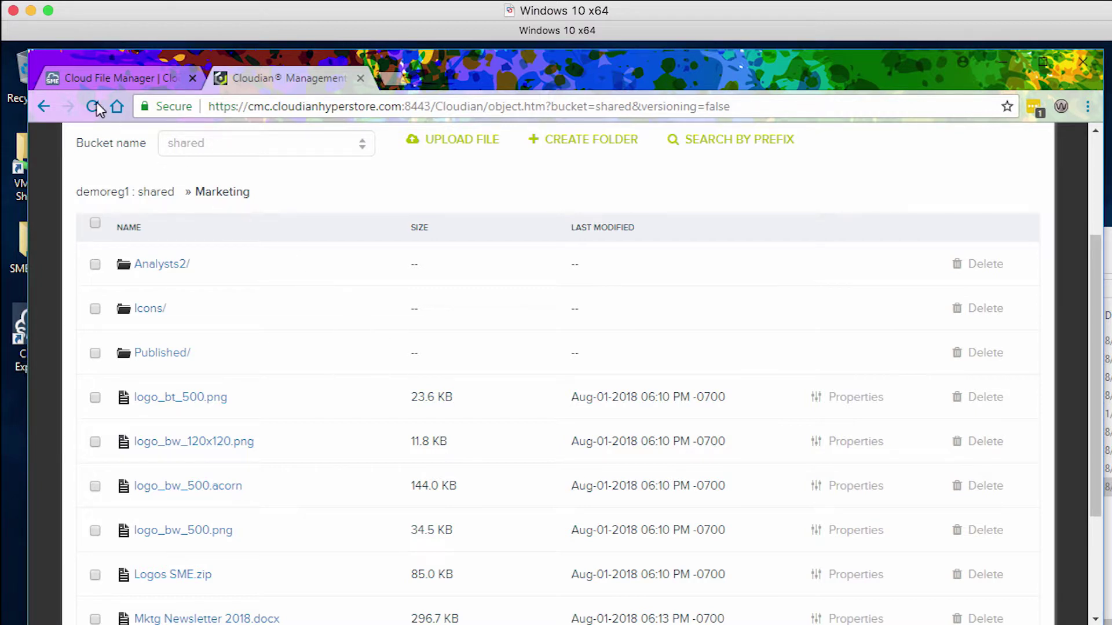
# Return to the Cloud File Manager and start a secure share link for Mktg Newsletter 2018.docx that expires after 7 days
pyautogui.click(164, 78)
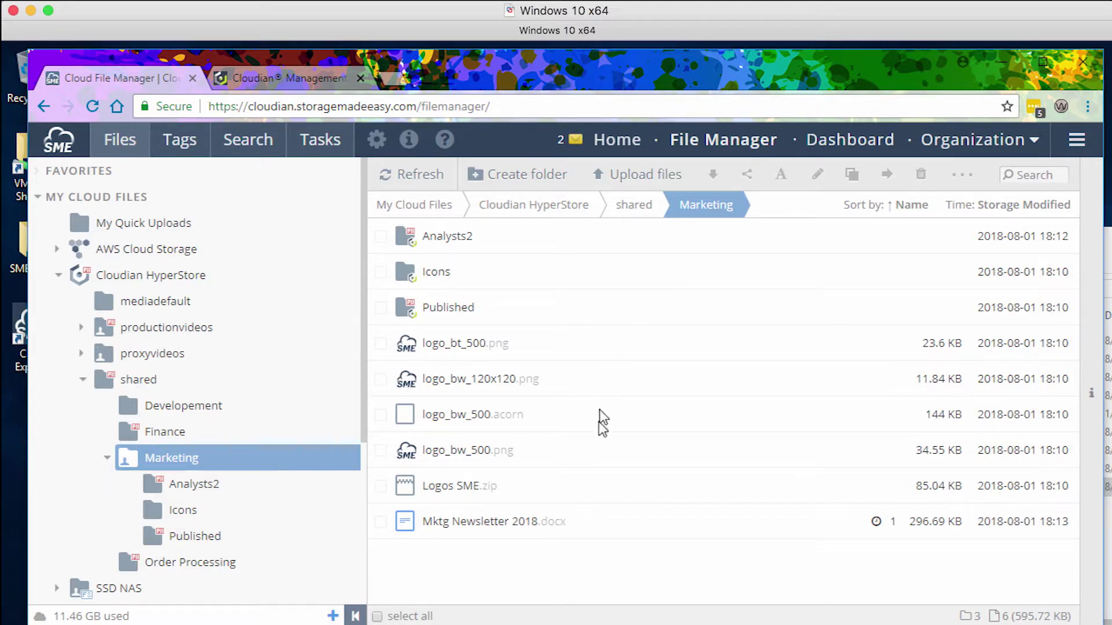
pyautogui.rightClick(537, 519)
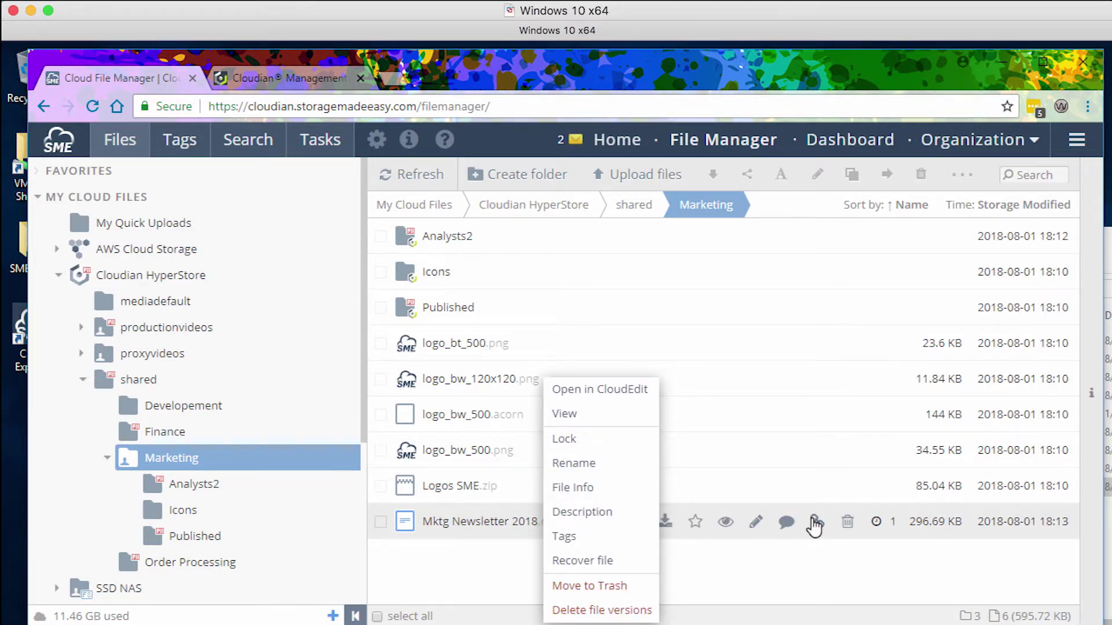
pyautogui.click(813, 522)
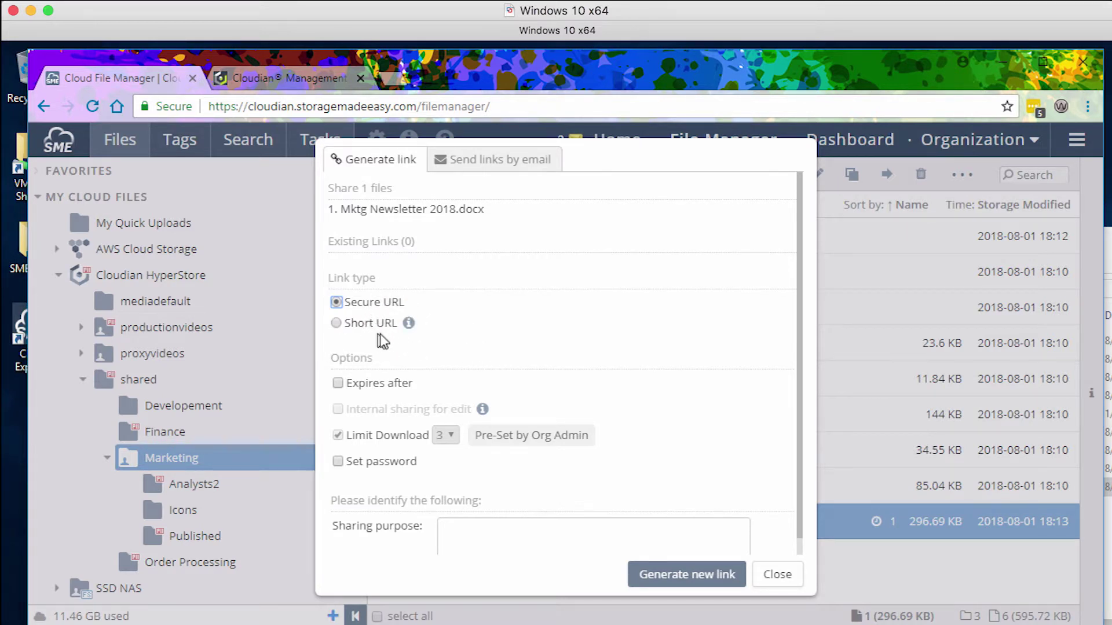
pyautogui.click(338, 384)
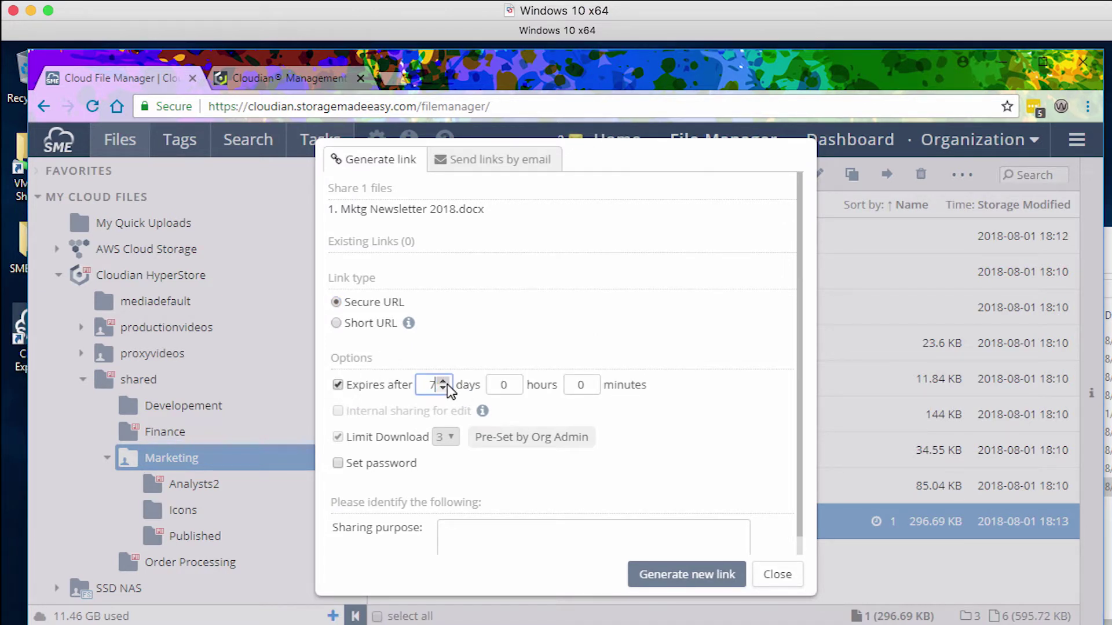
pyautogui.press('Tab')
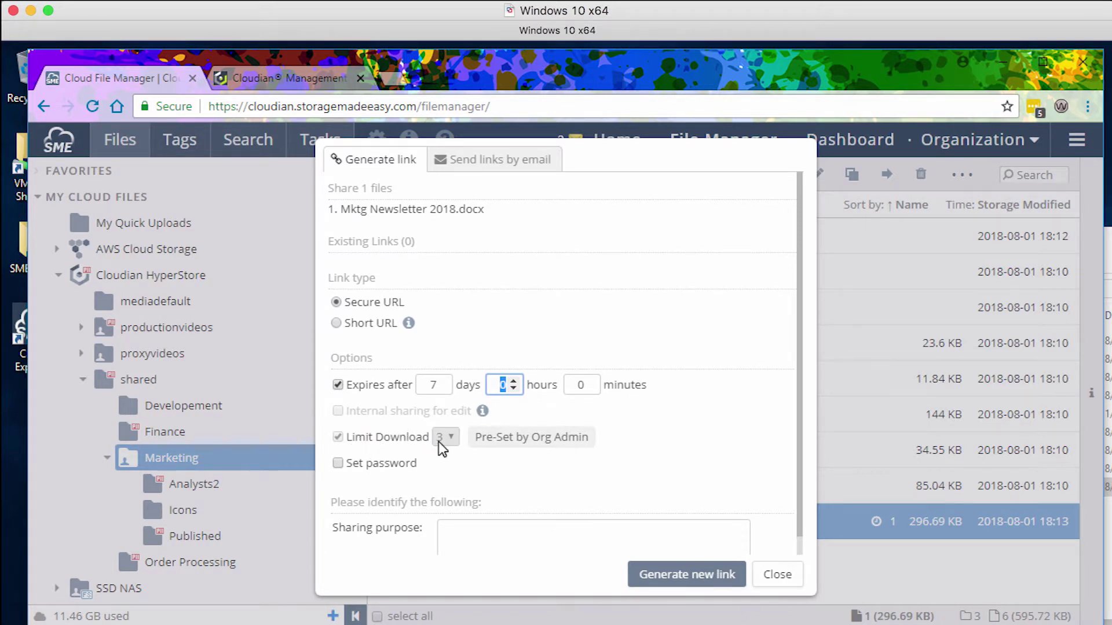
pyautogui.click(399, 441)
pyautogui.click(339, 464)
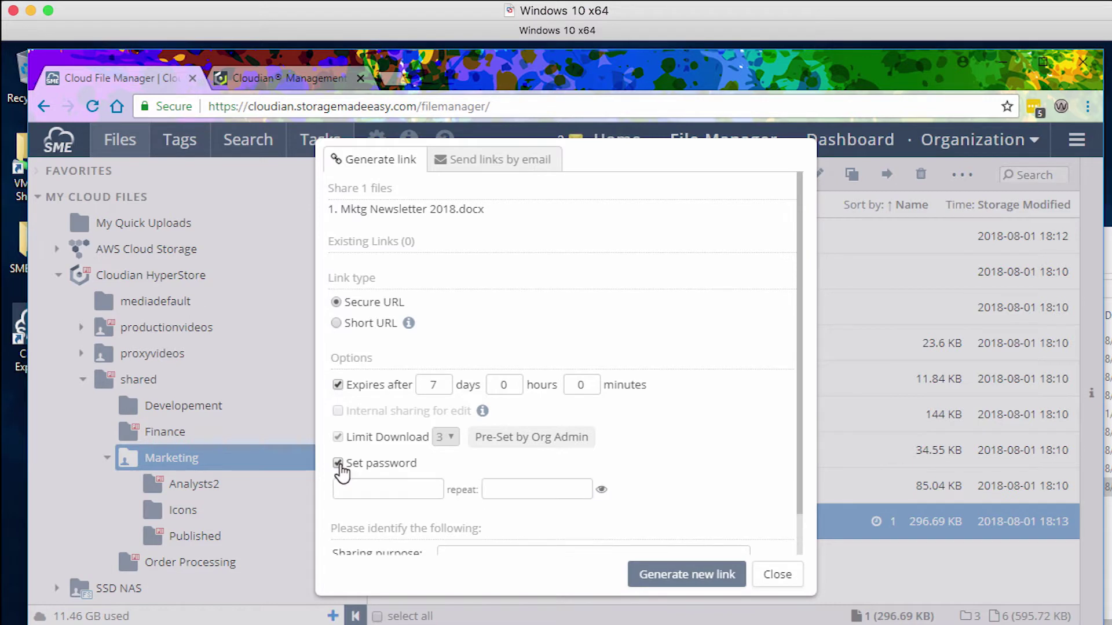
pyautogui.click(337, 465)
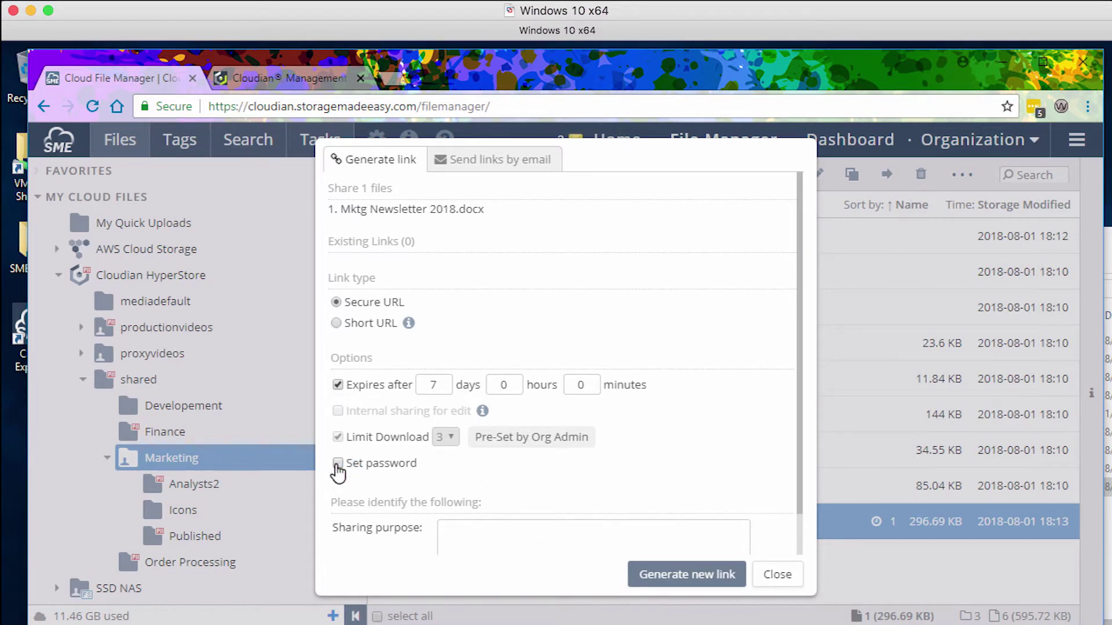
# Enter "doing a demo" as the sharing purpose and generate the new link
pyautogui.click(596, 527)
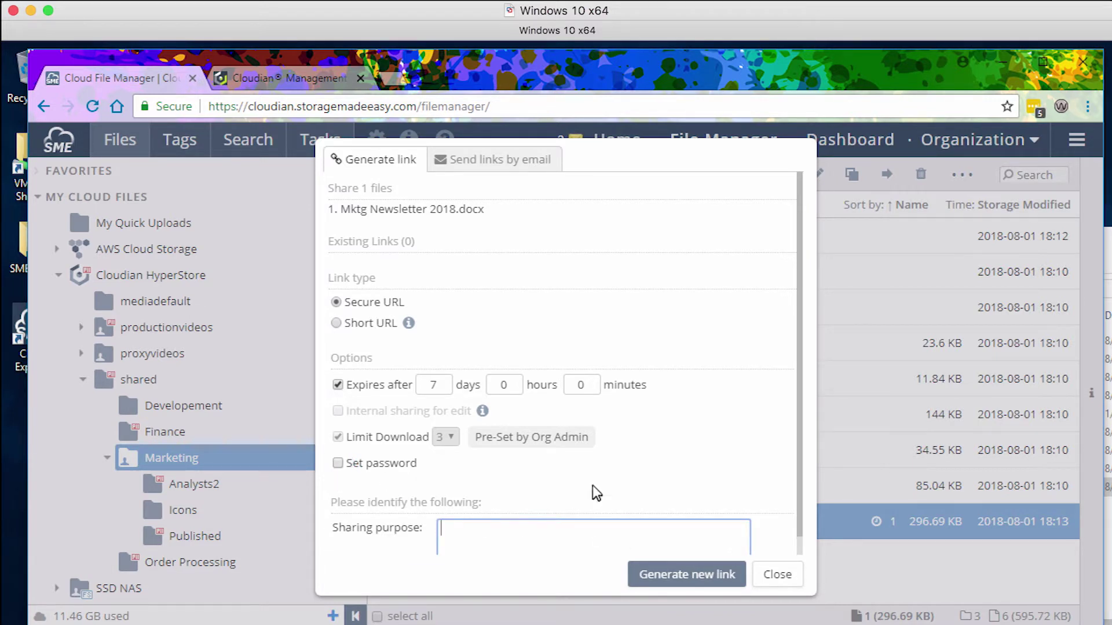
pyautogui.scroll(-1, 588, 481)
pyautogui.write('doing a demo')
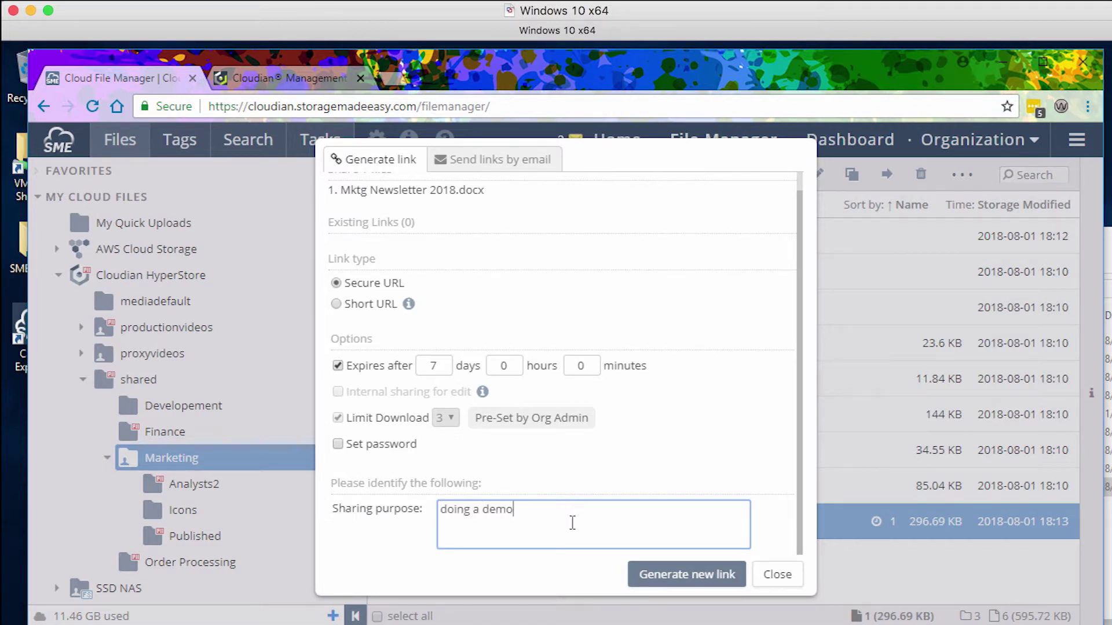
pyautogui.click(704, 588)
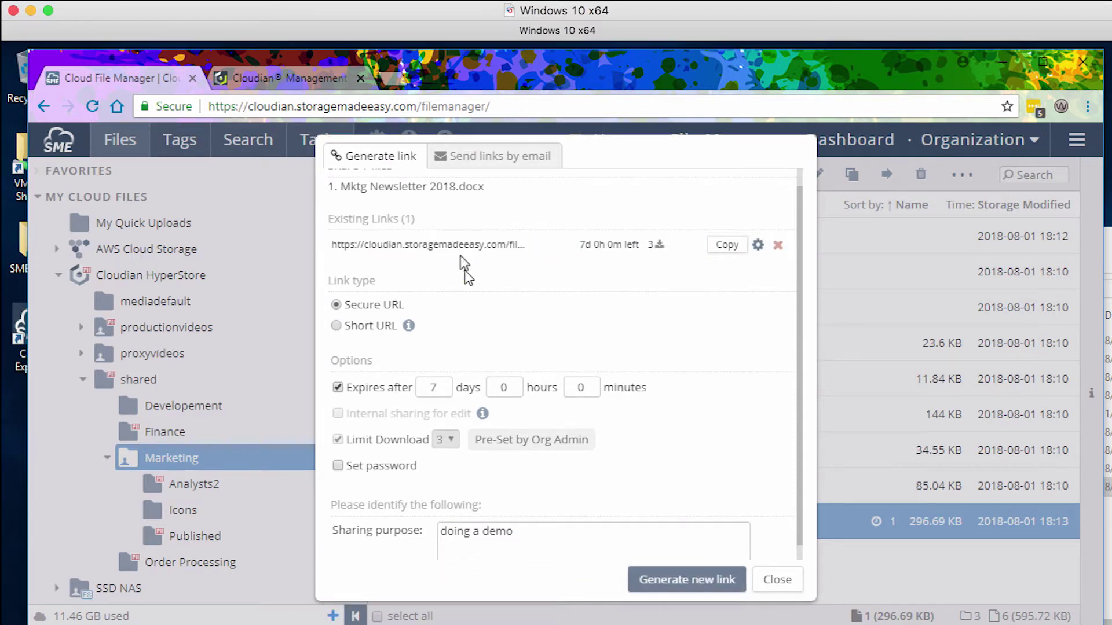
# Copy the generated share link and open it in a new incognito Chrome window
pyautogui.click(457, 241)
pyautogui.click(727, 244)
pyautogui.rightClick(492, 624)
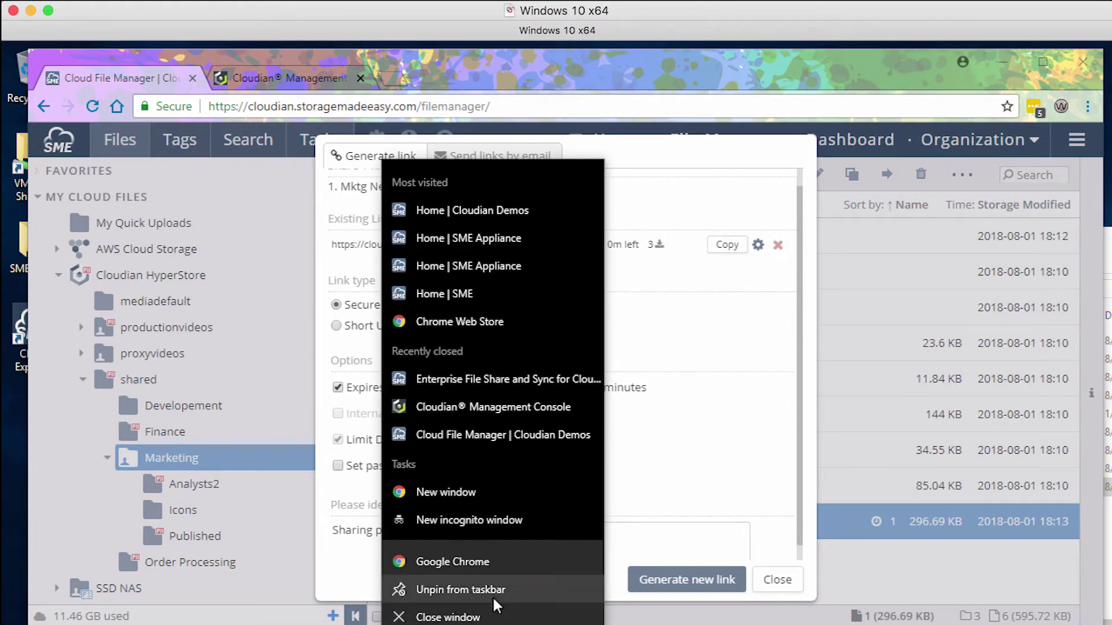
pyautogui.click(481, 519)
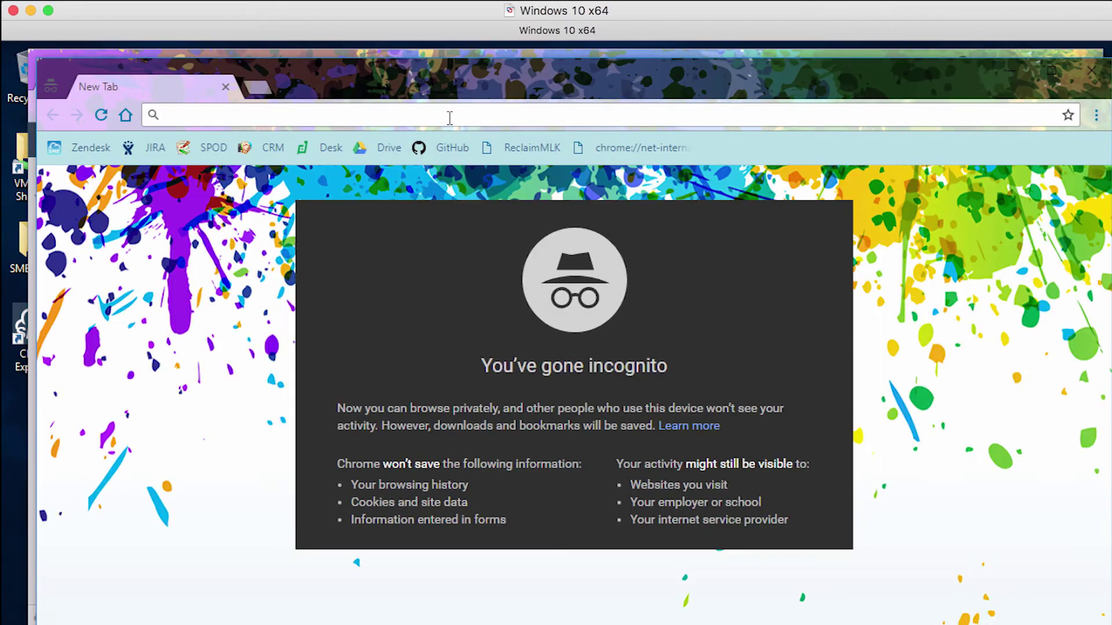
pyautogui.hotkey('ctrl', 'v')
pyautogui.press('Return')
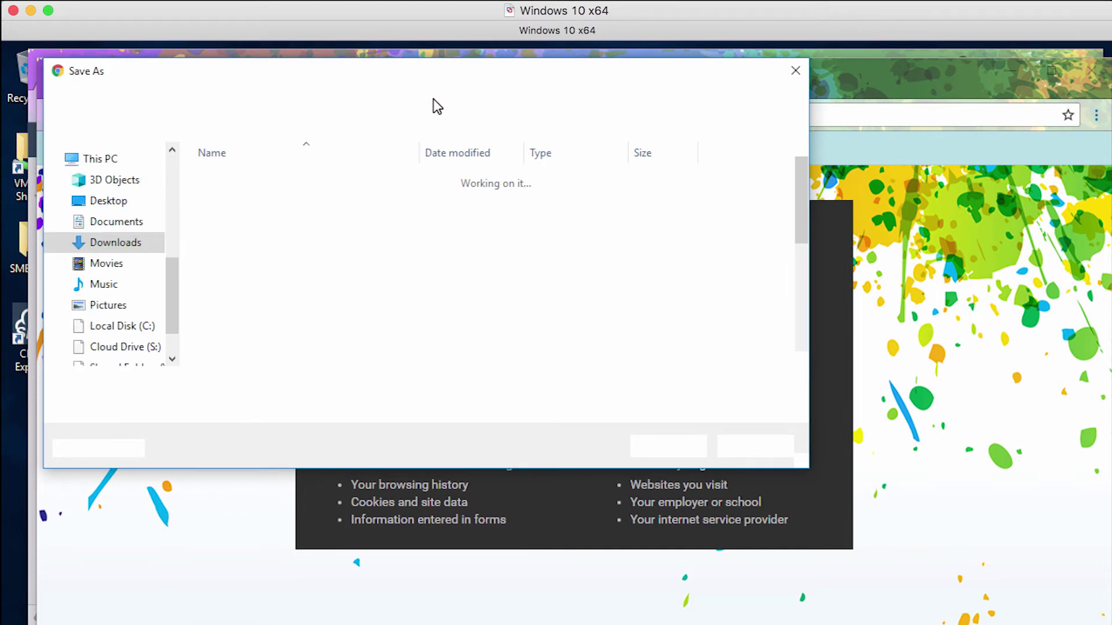
# Save the shared Mktg Newsletter 2018.docx to the Downloads folder and close the link sharing dialog
pyautogui.click(168, 386)
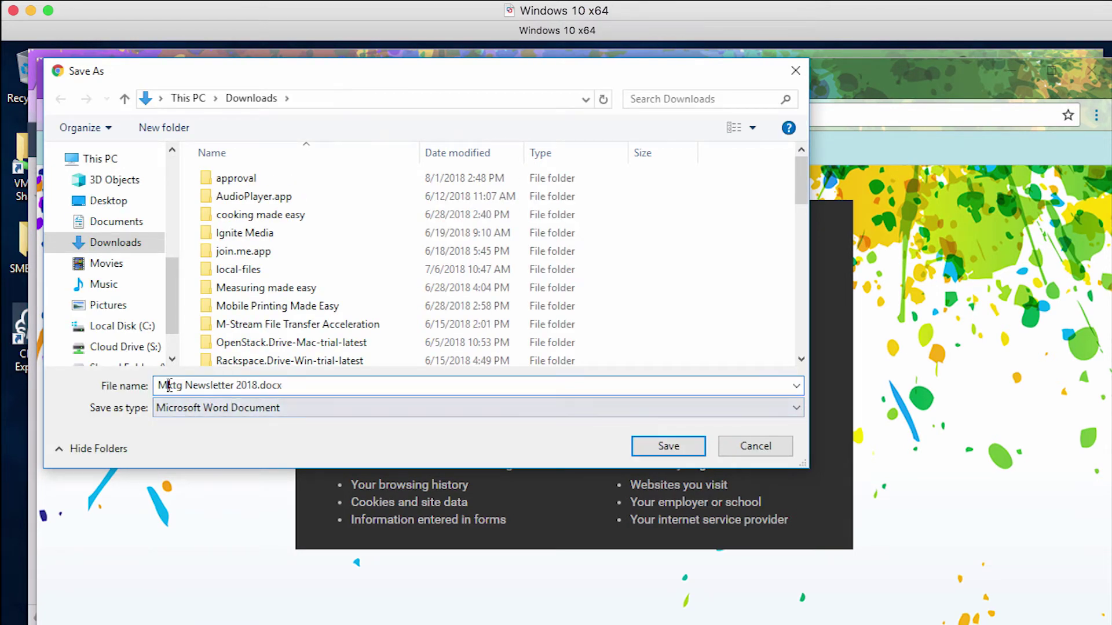
pyautogui.click(670, 445)
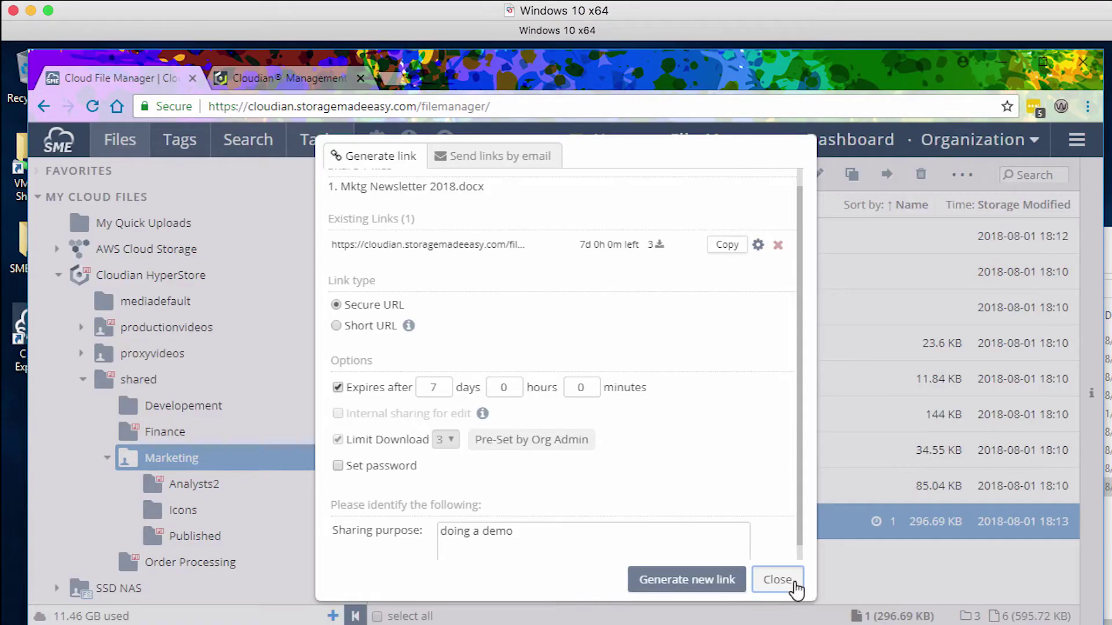
pyautogui.click(783, 581)
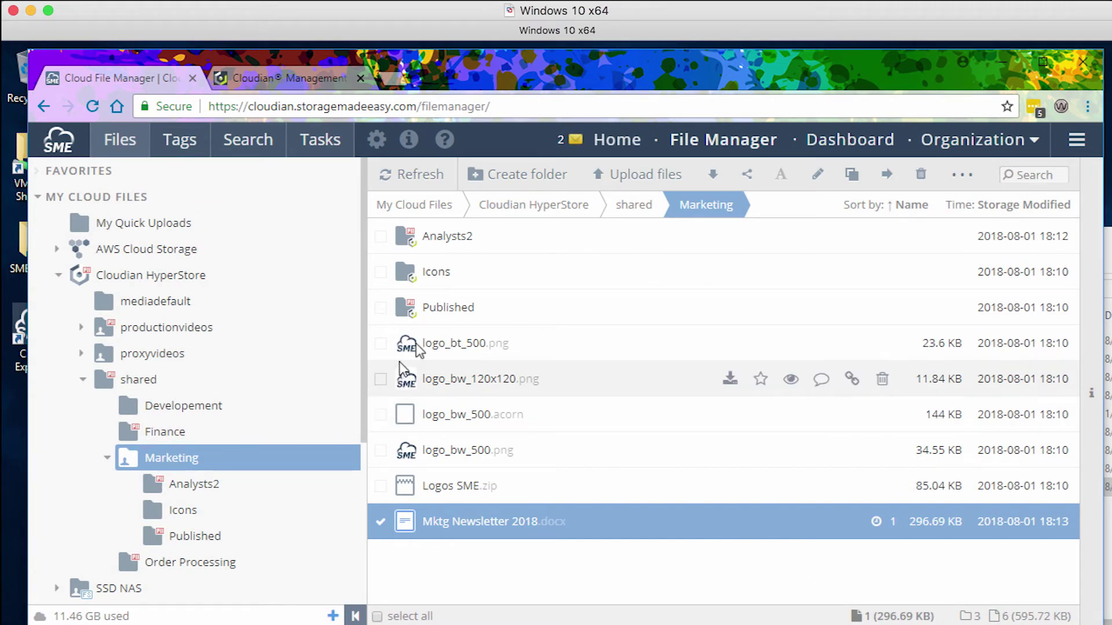
pyautogui.rightClick(433, 311)
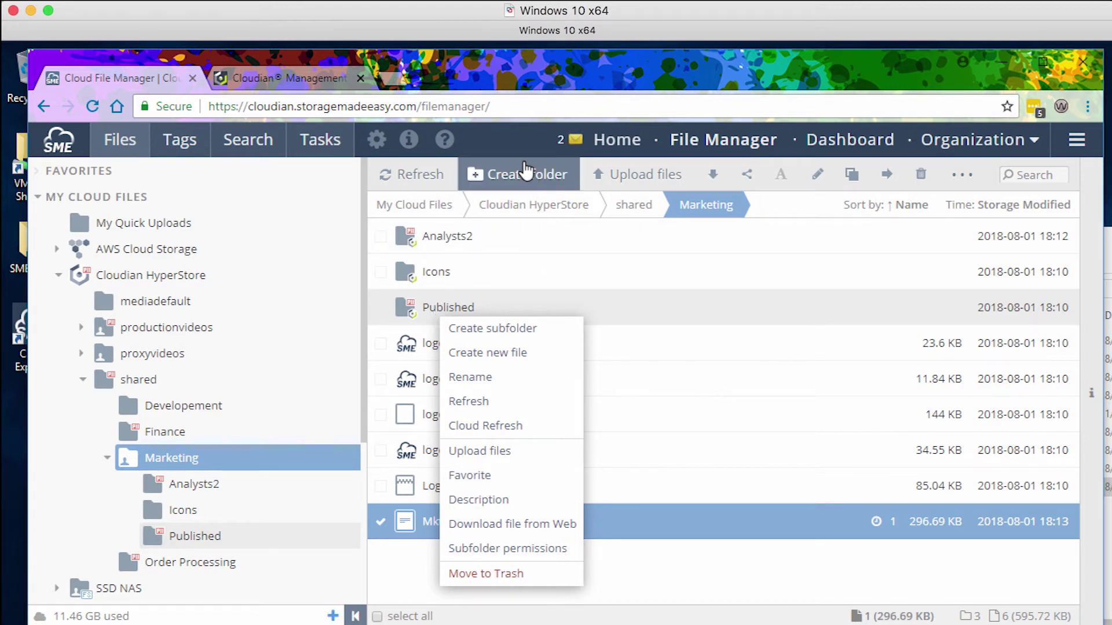
pyautogui.click(527, 128)
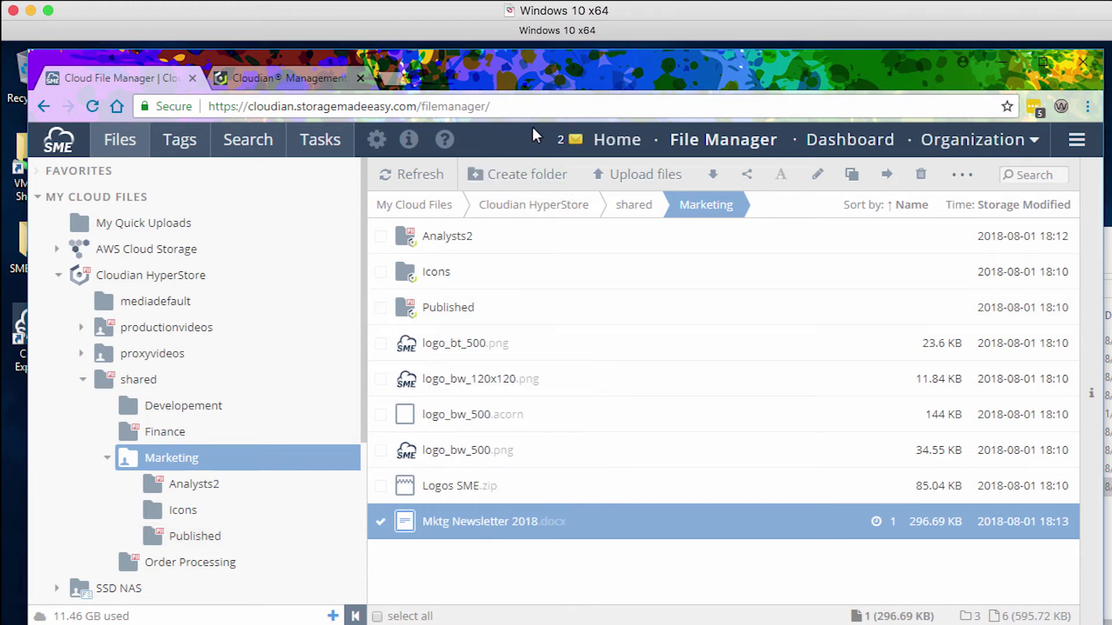
# Search filenames and content for "Romeo" and open the container folder of the first Romeo and Juliet ACT I.docx result
pyautogui.click(249, 141)
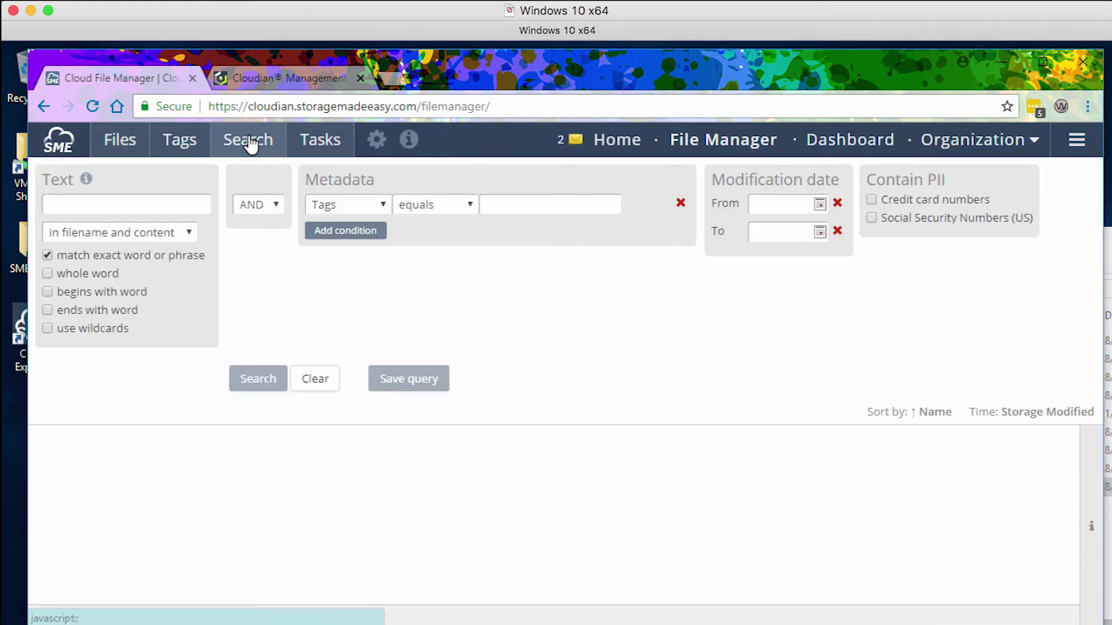
pyautogui.click(173, 205)
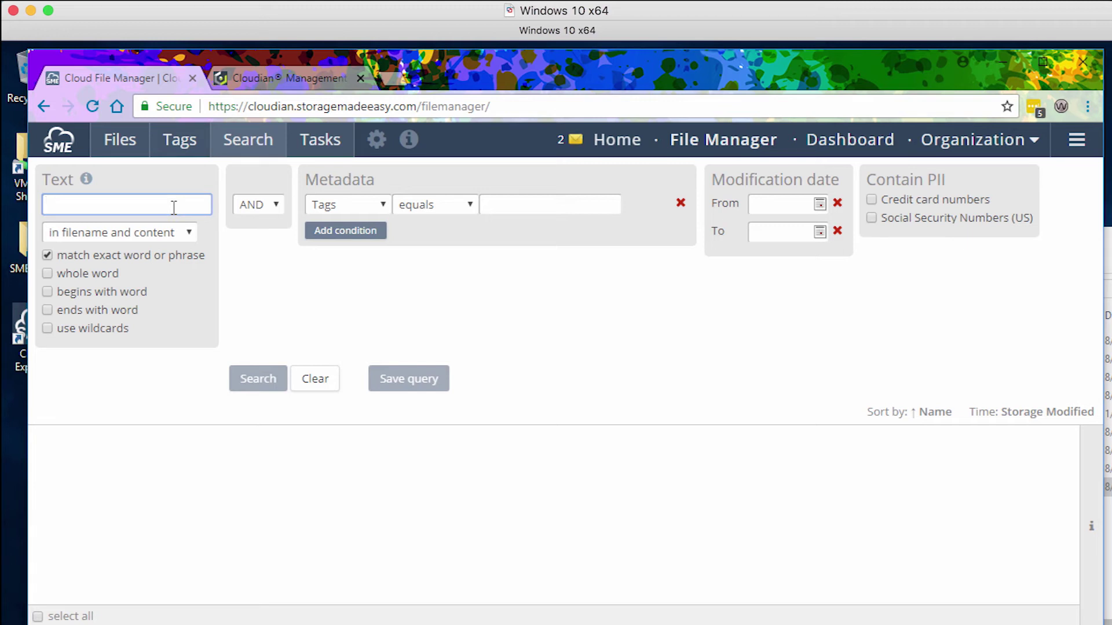
pyautogui.write('Romeo')
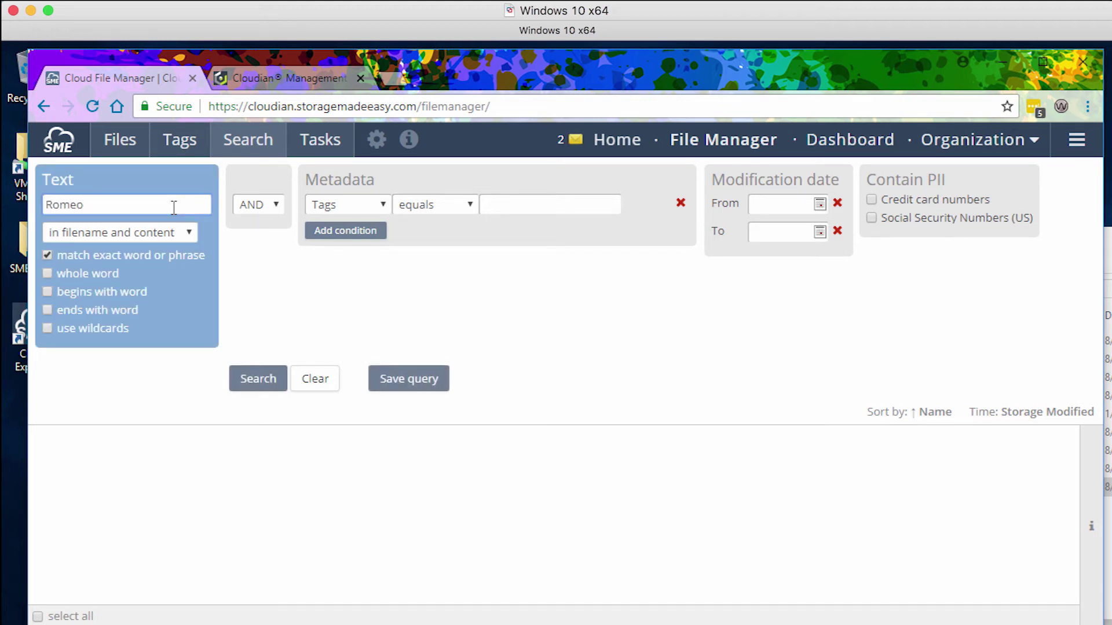
pyautogui.click(264, 386)
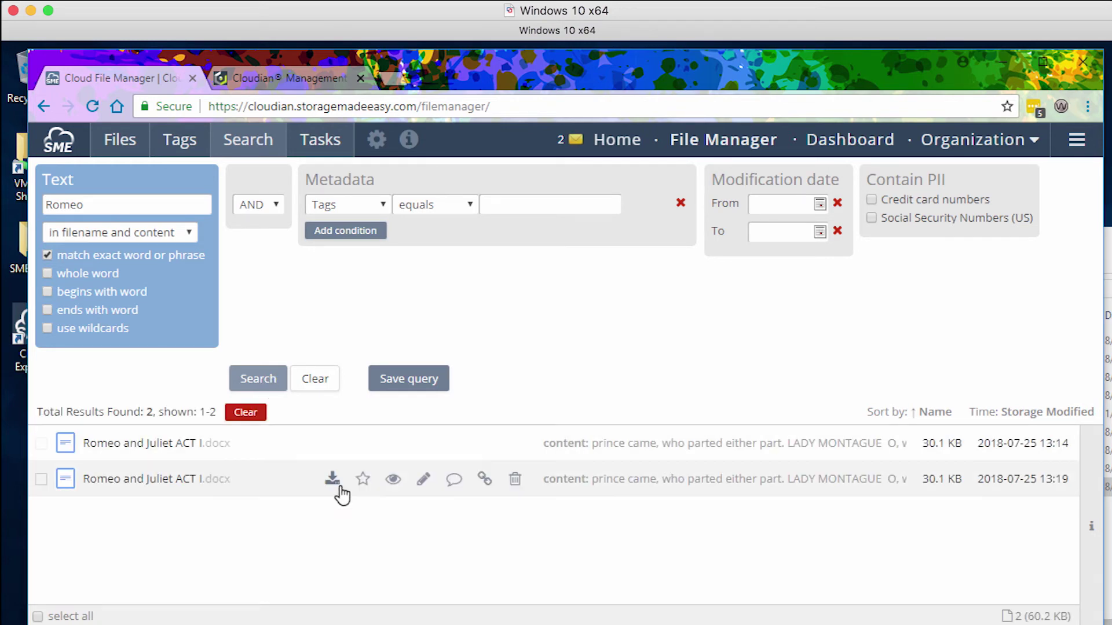
pyautogui.rightClick(138, 441)
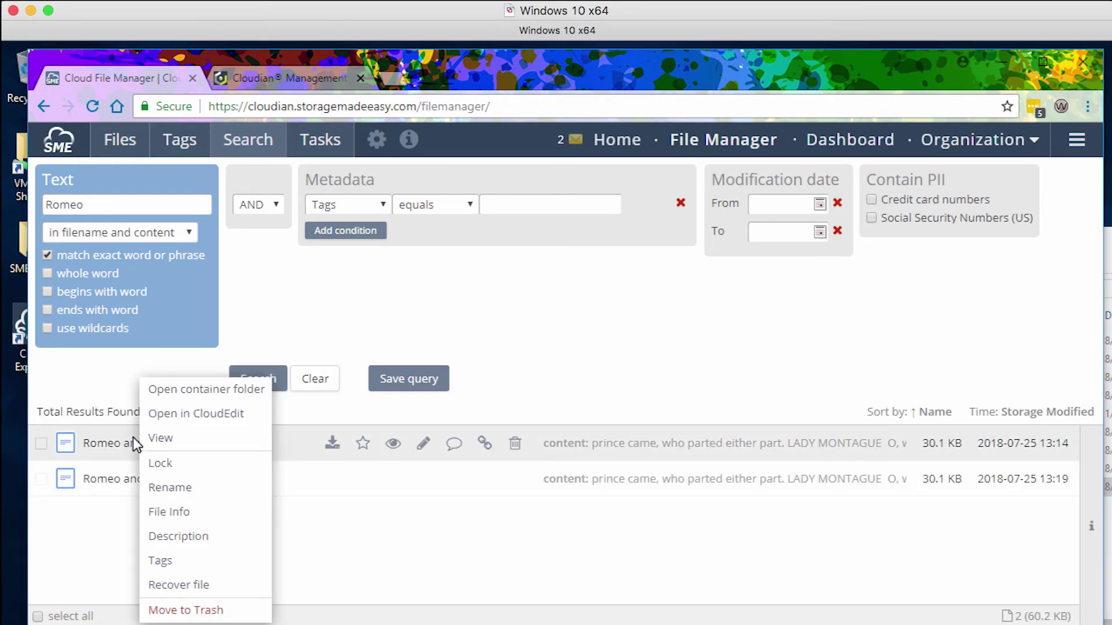
pyautogui.click(186, 388)
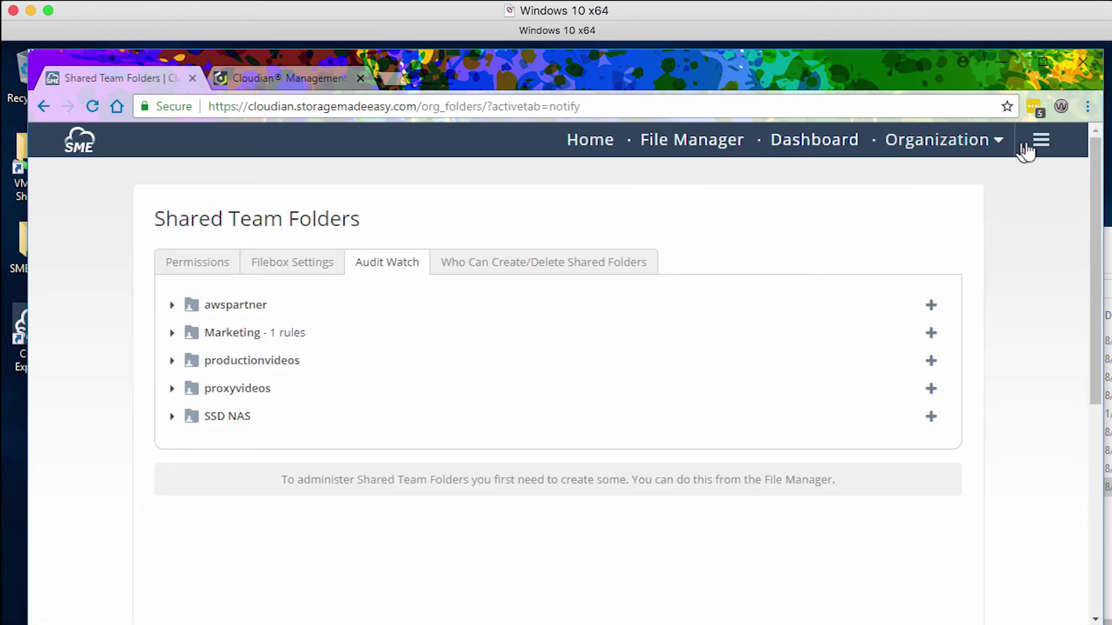
# Go to the Organization Policies page and look through its User Interface settings
pyautogui.click(1040, 141)
pyautogui.click(978, 139)
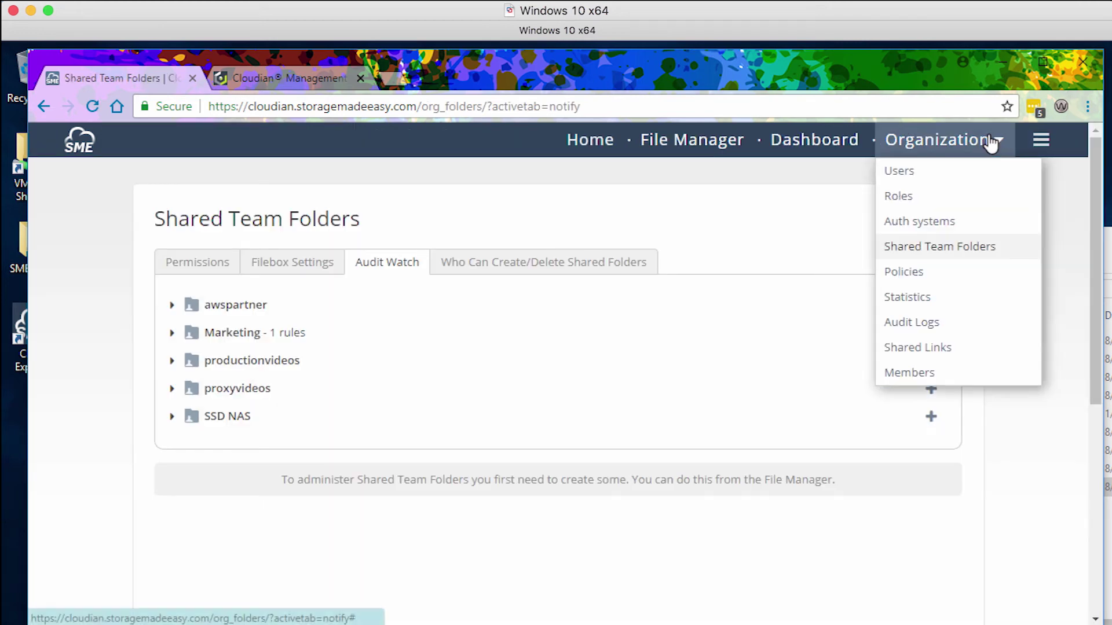
pyautogui.click(912, 272)
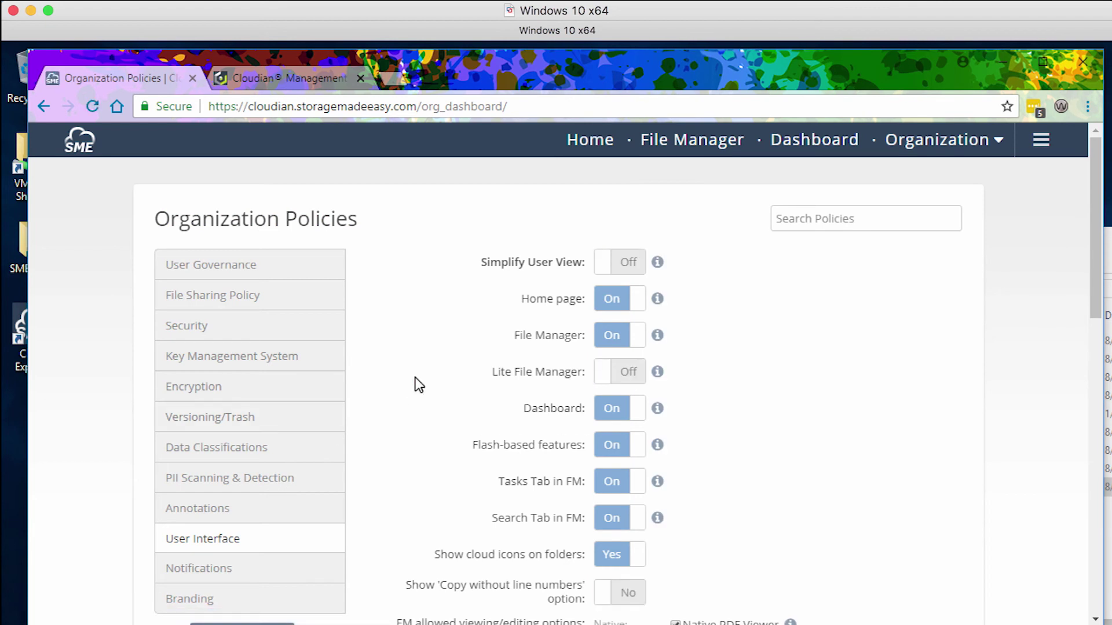
pyautogui.scroll(-2, 422, 386)
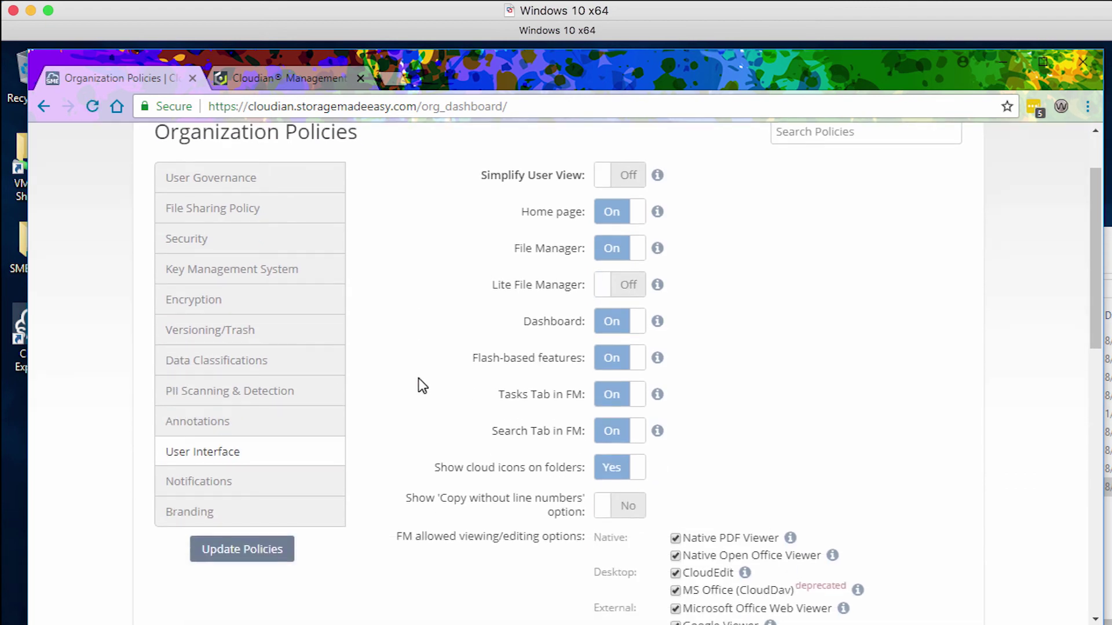
# Review the Versioning/Trash policies and the File Sharing Policy settings
pyautogui.click(238, 335)
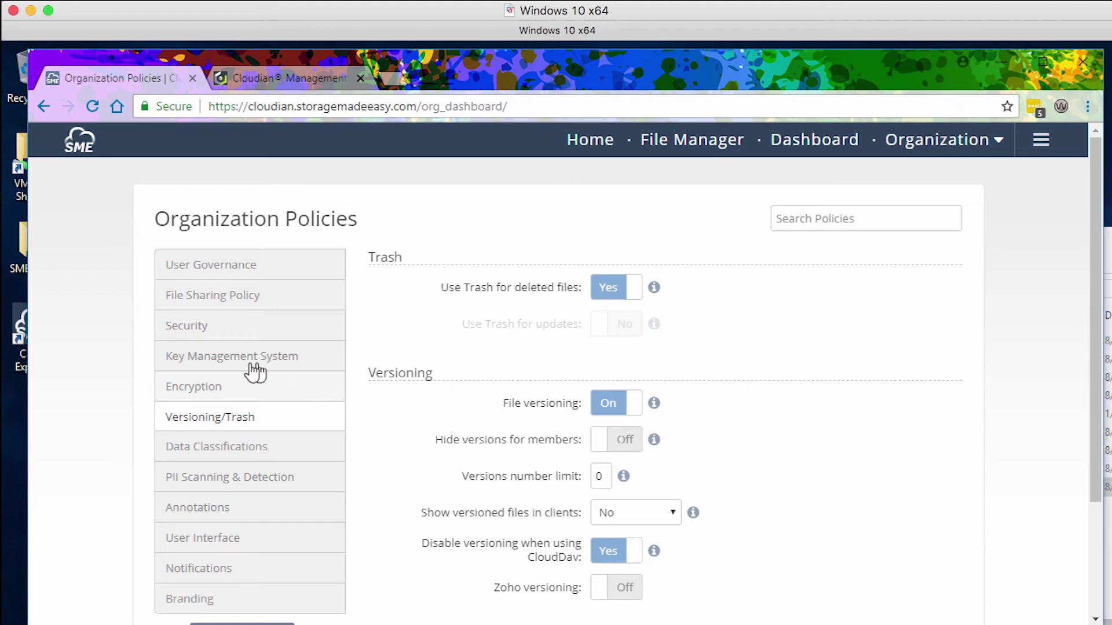
pyautogui.click(231, 298)
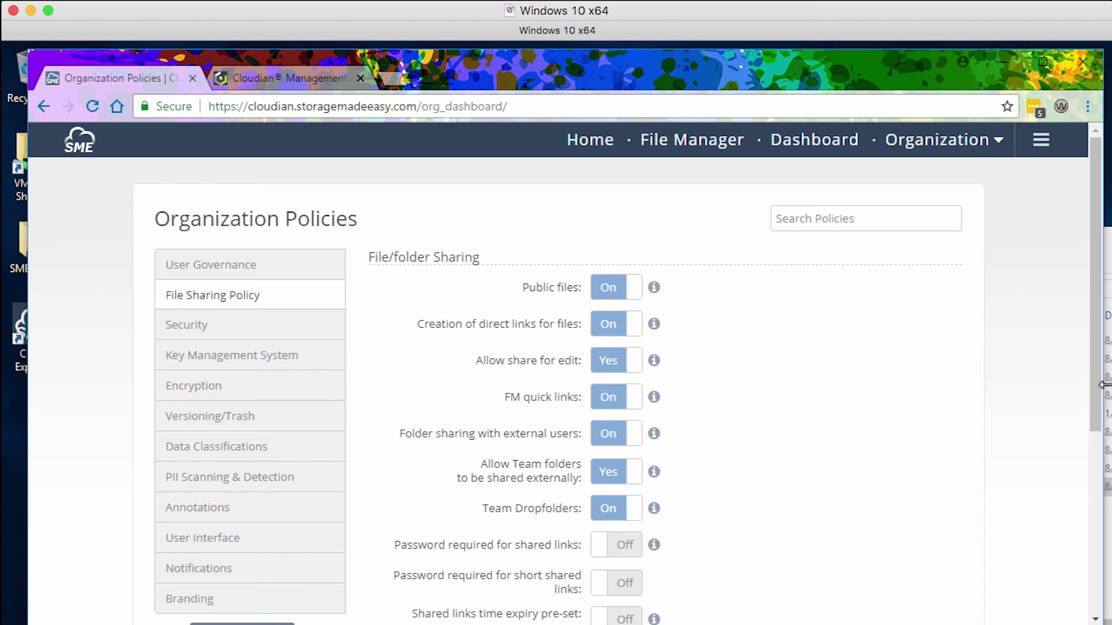
pyautogui.moveTo(1098, 402); pyautogui.dragTo(1107, 492)
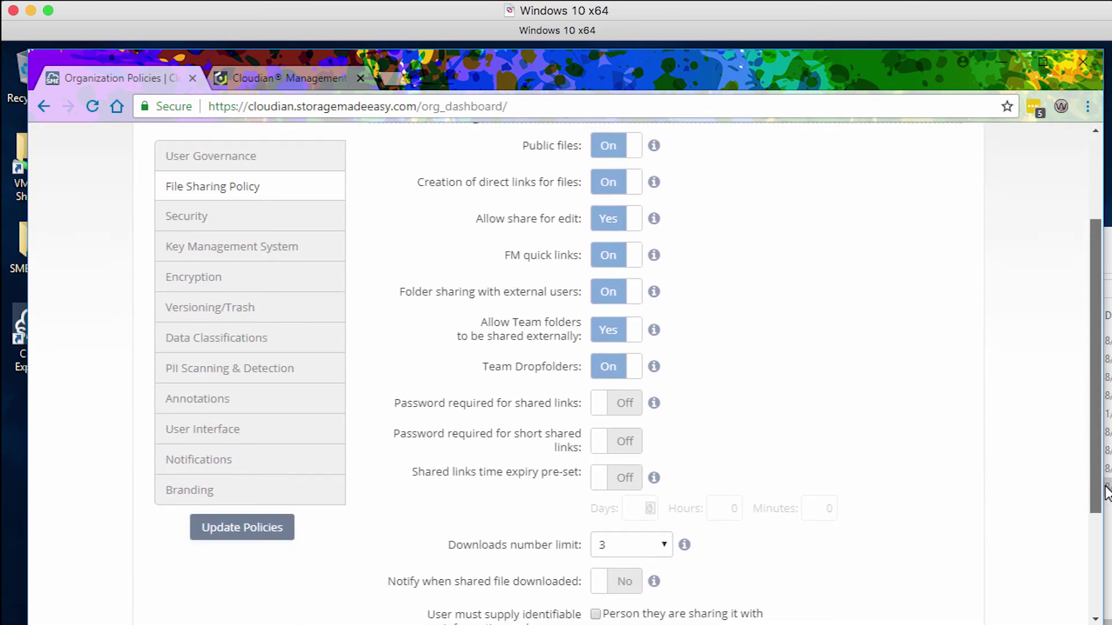